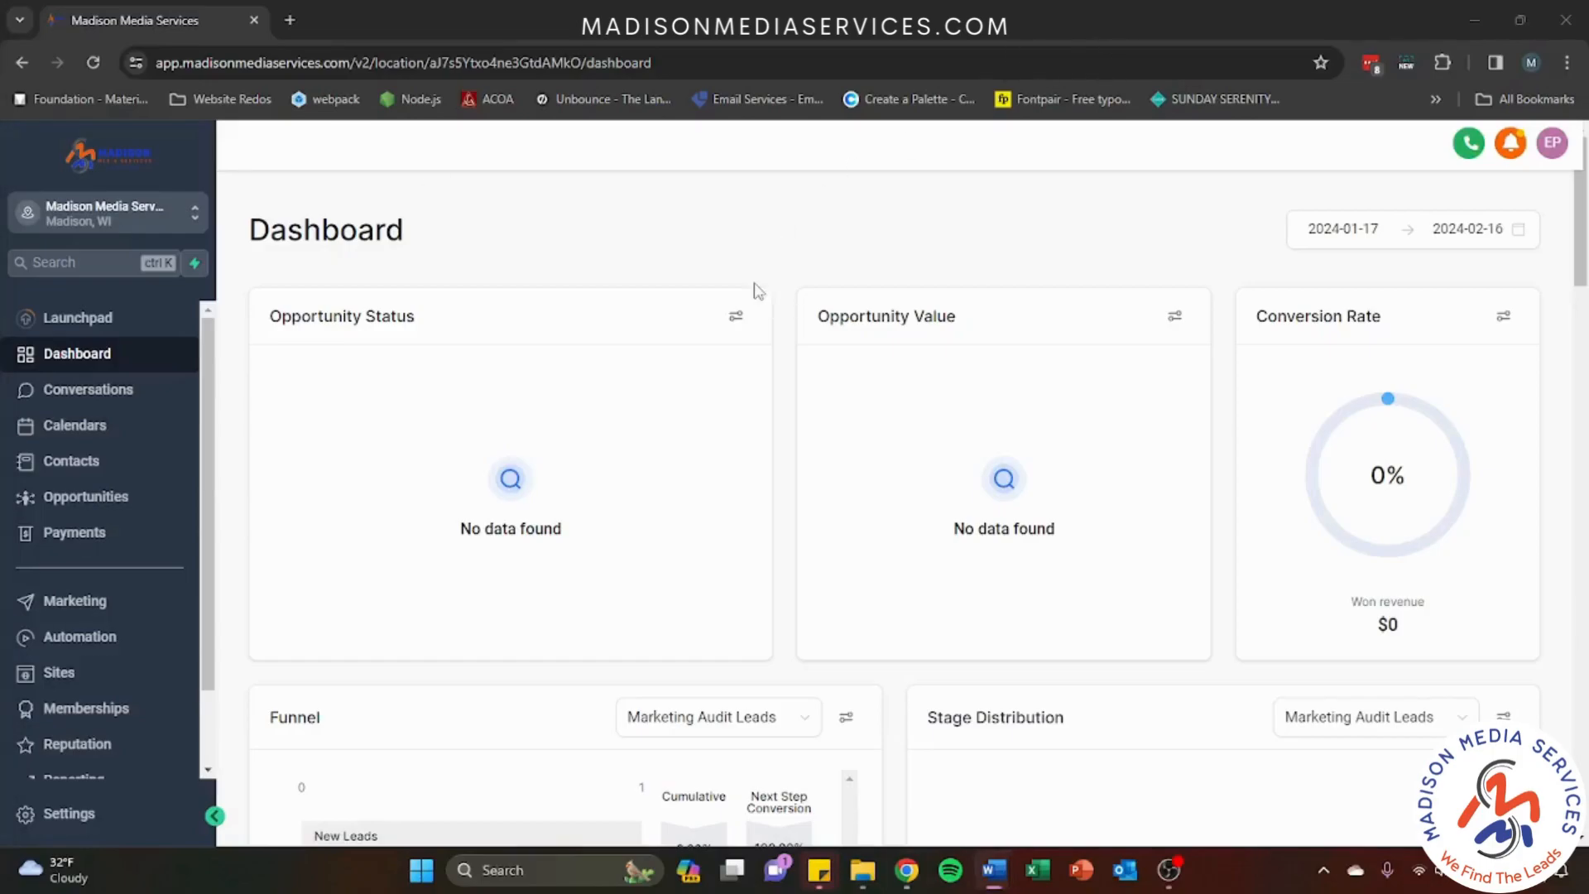
# - Create a new form from scratch inside the Tutorial folder of the Sites form builder
pyautogui.click(124, 681)
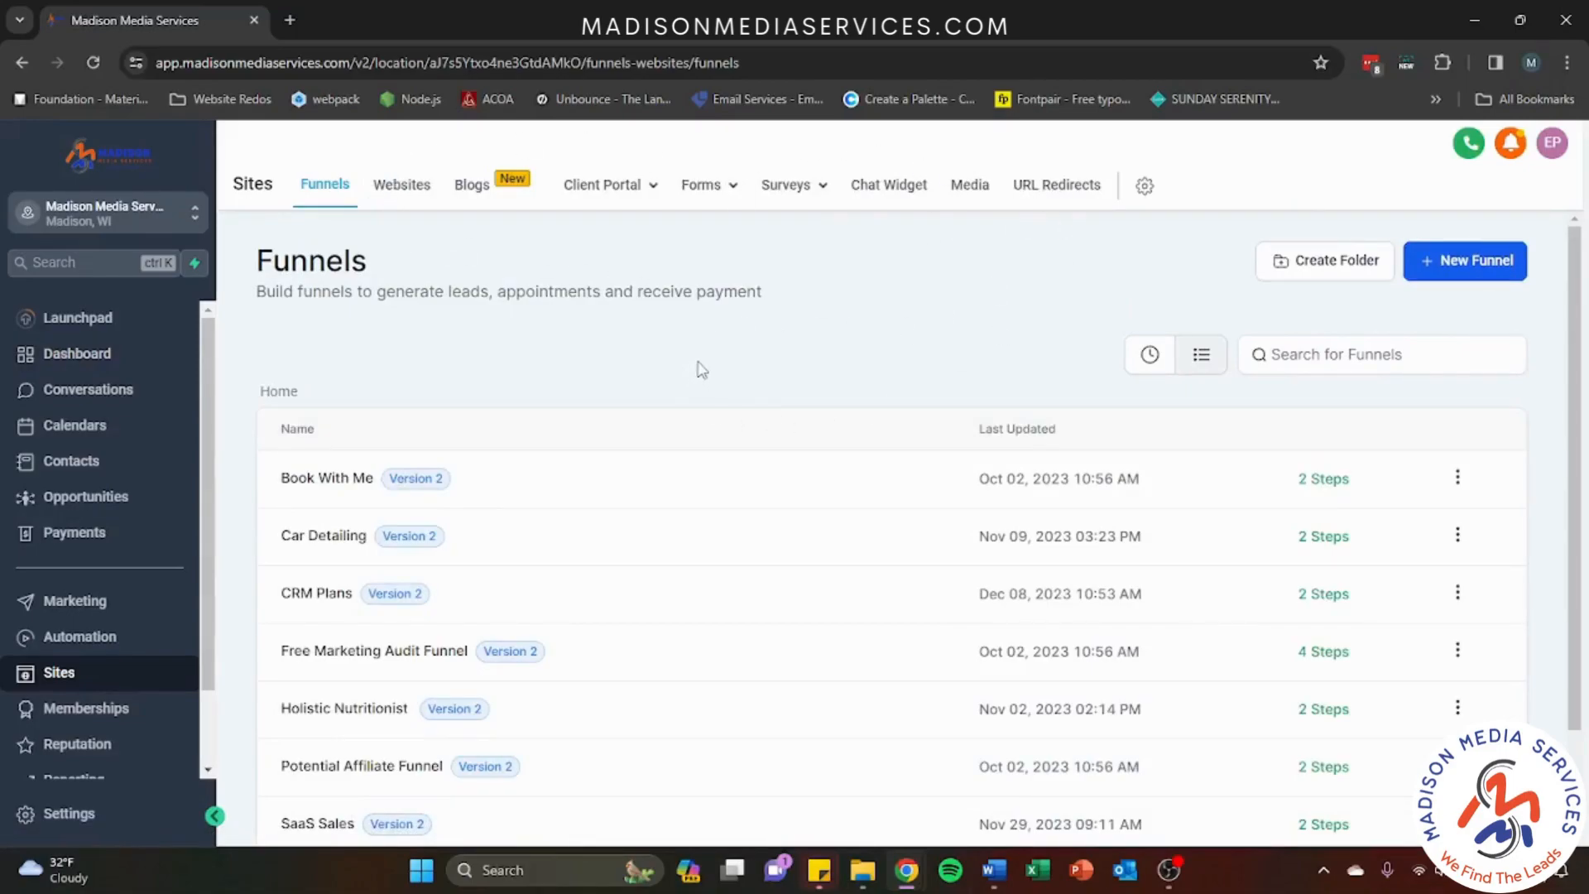
pyautogui.moveTo(707, 185)
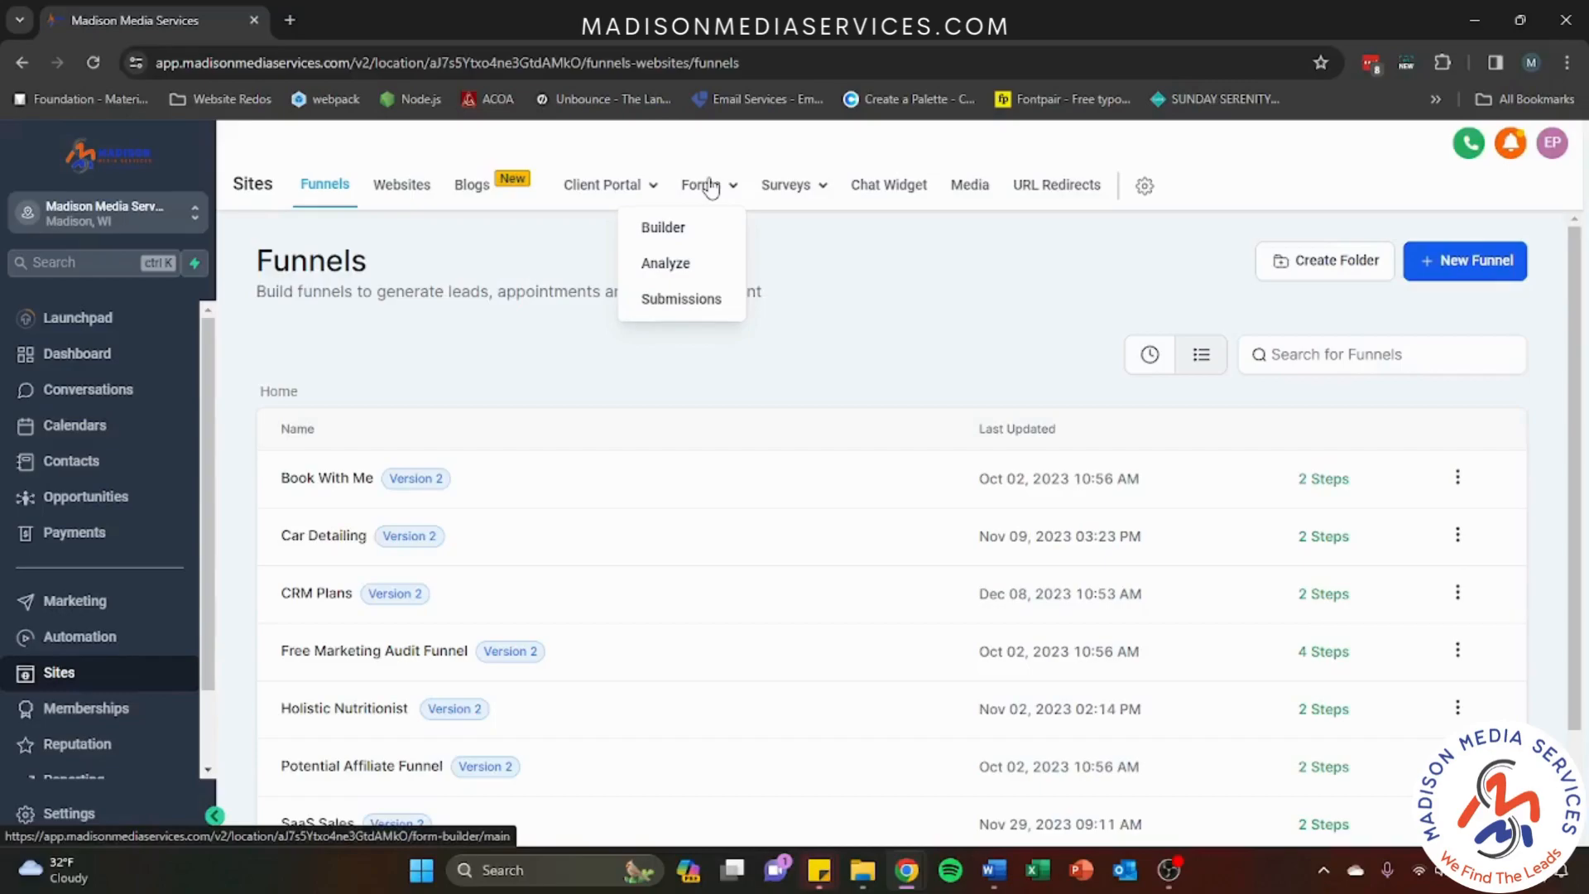
pyautogui.click(663, 226)
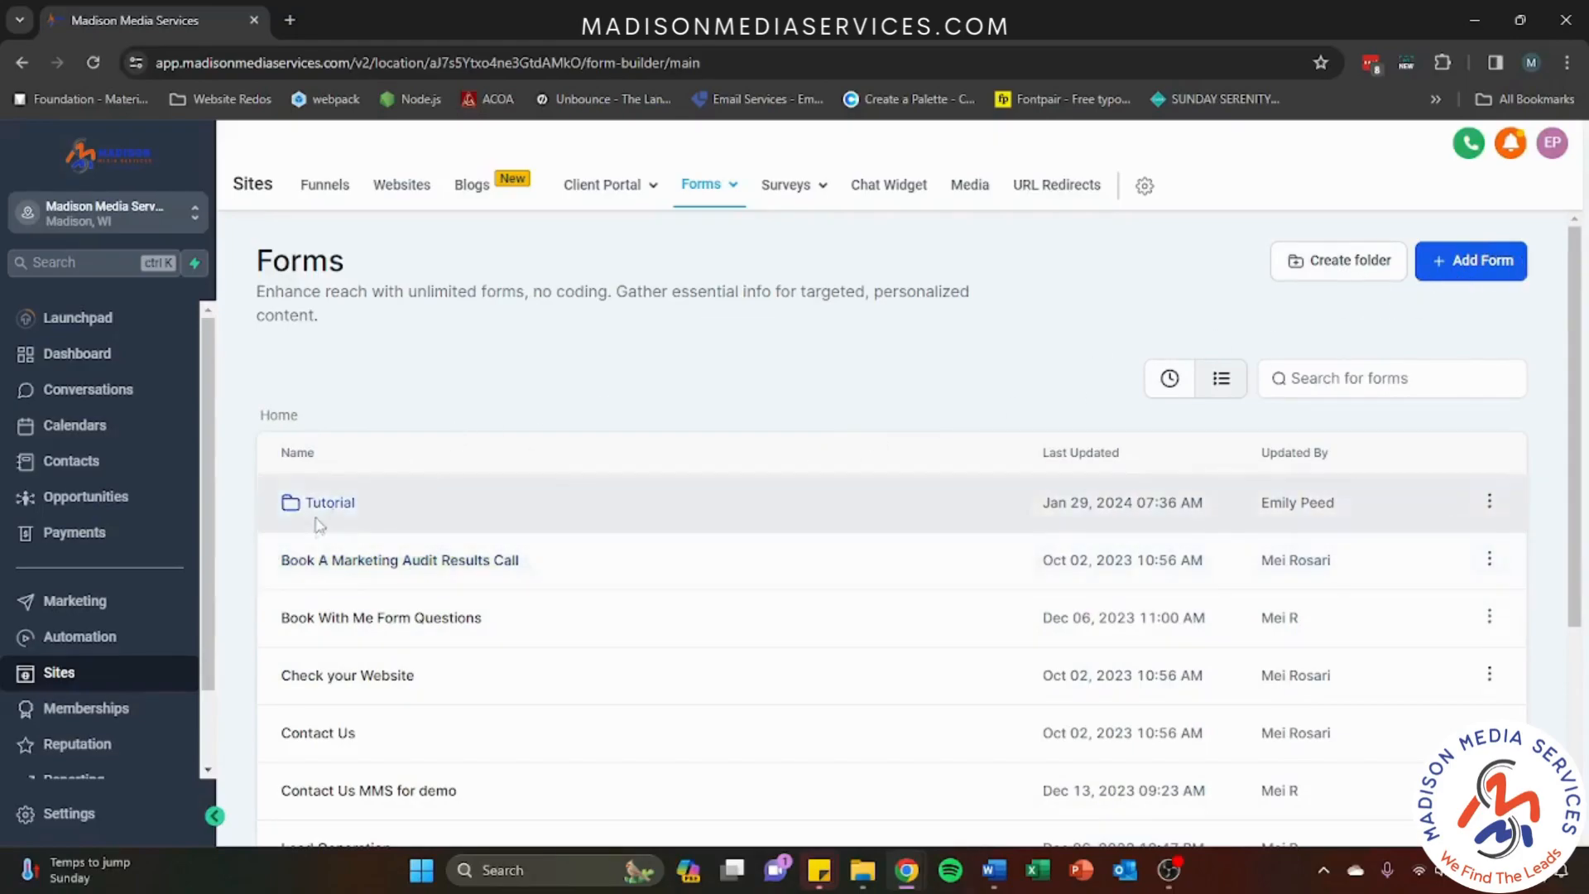
pyautogui.click(307, 504)
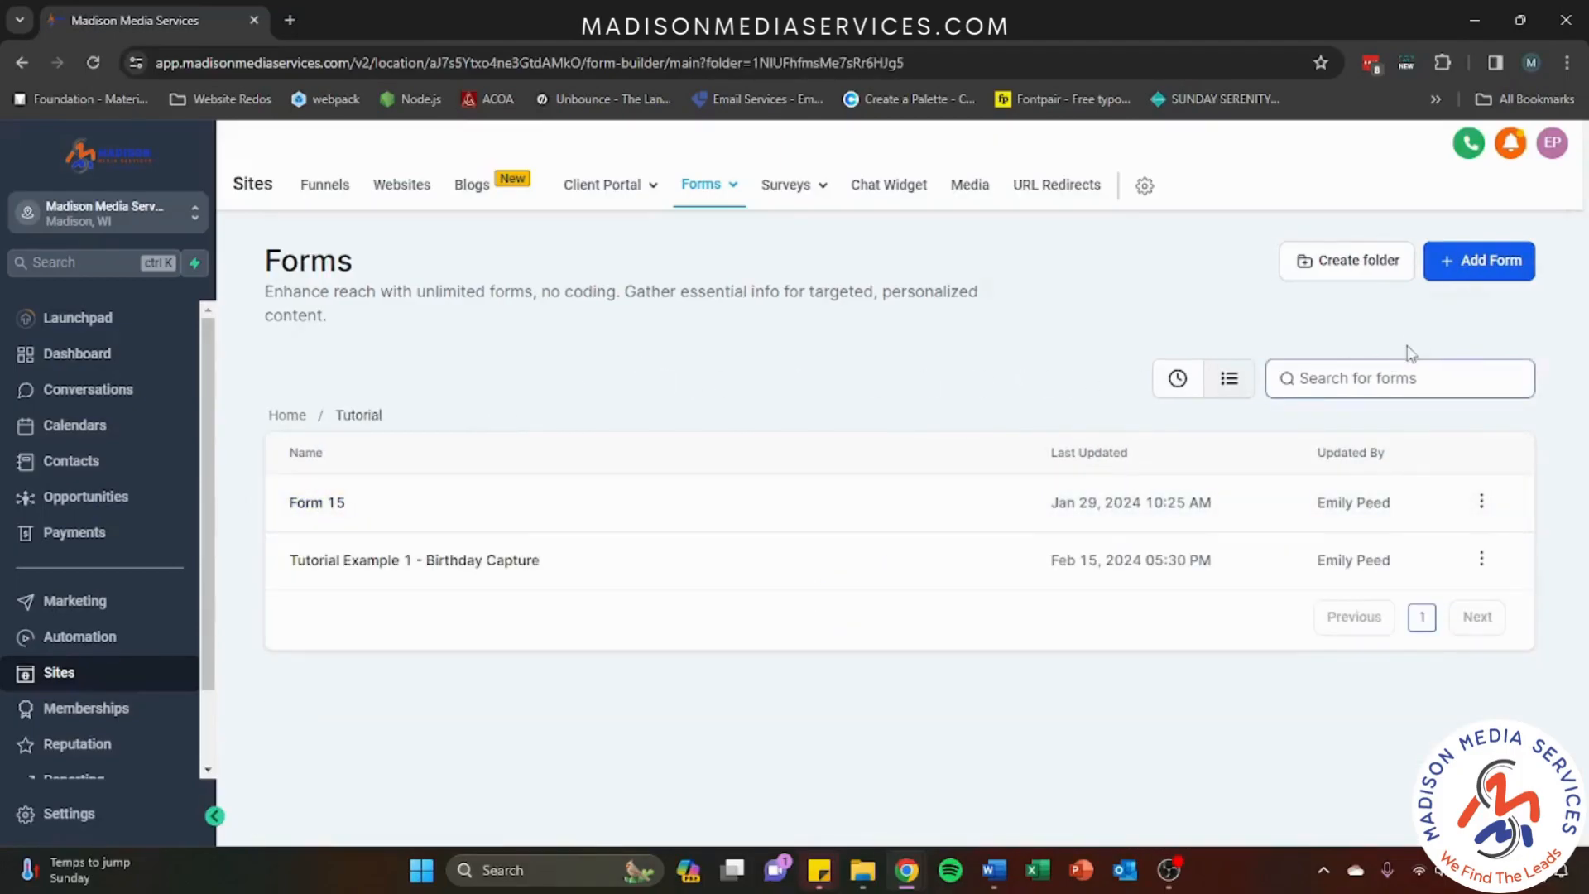
pyautogui.click(1469, 285)
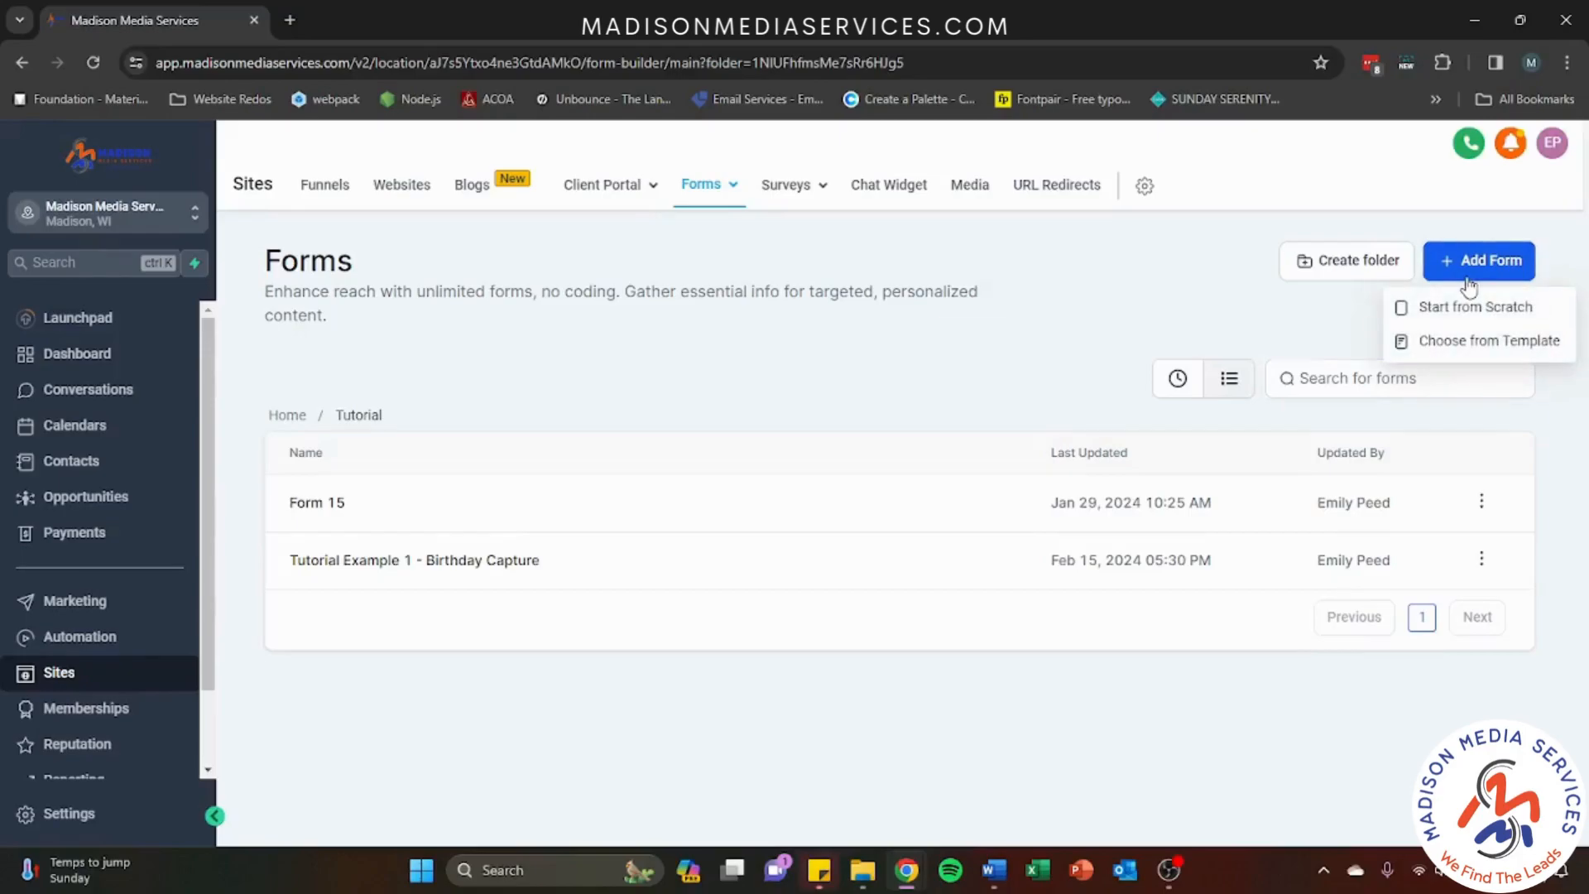
pyautogui.click(1467, 319)
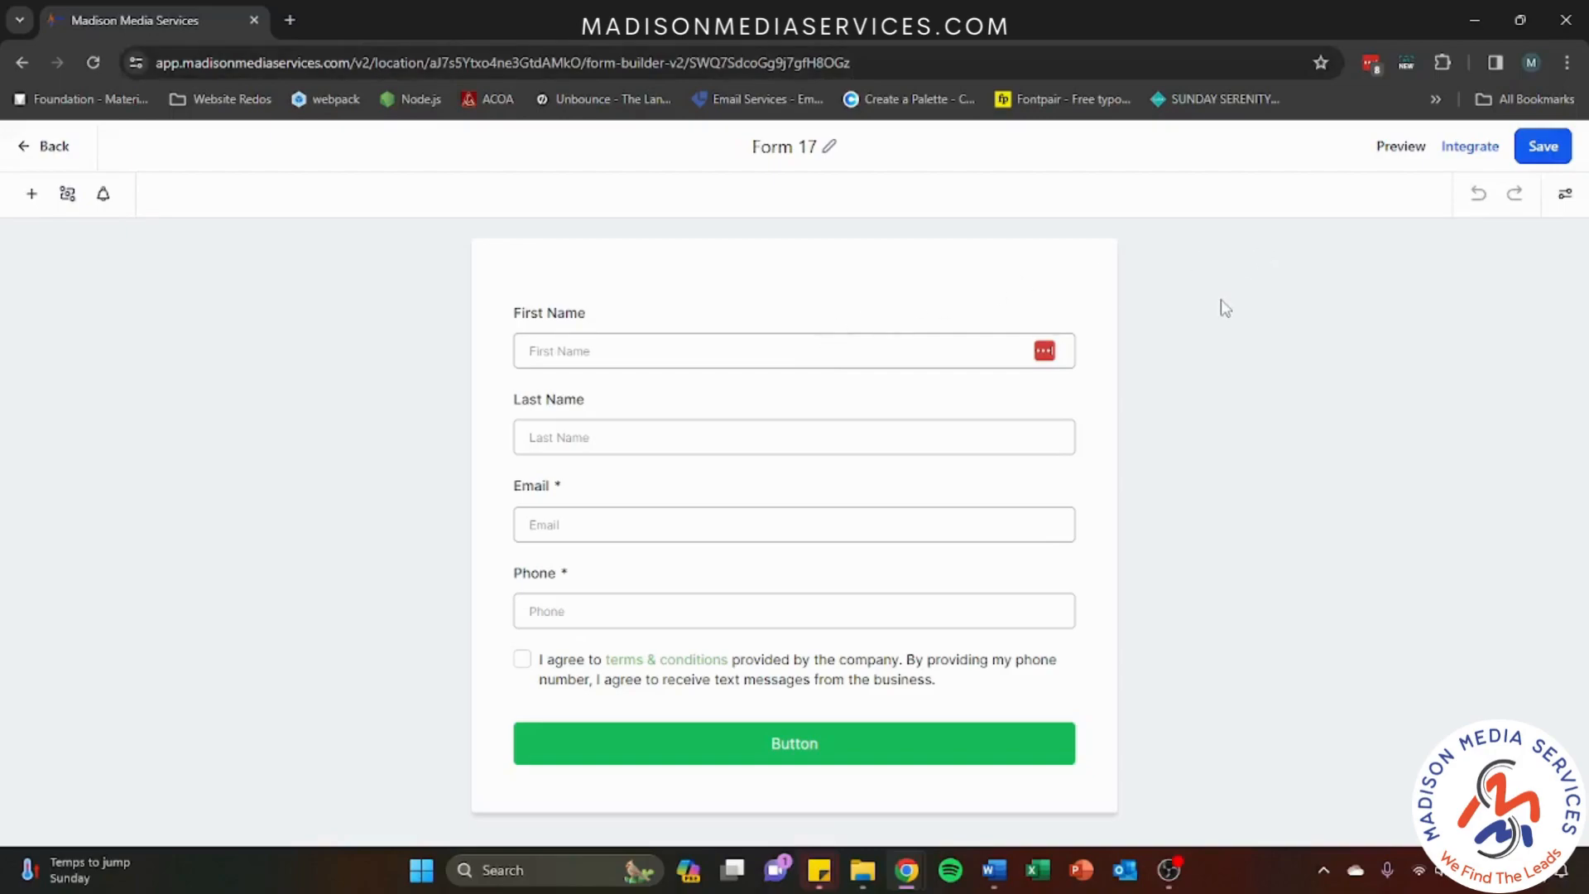
# - Review the form's style settings and apply the Casual theme to it
pyautogui.click(1564, 193)
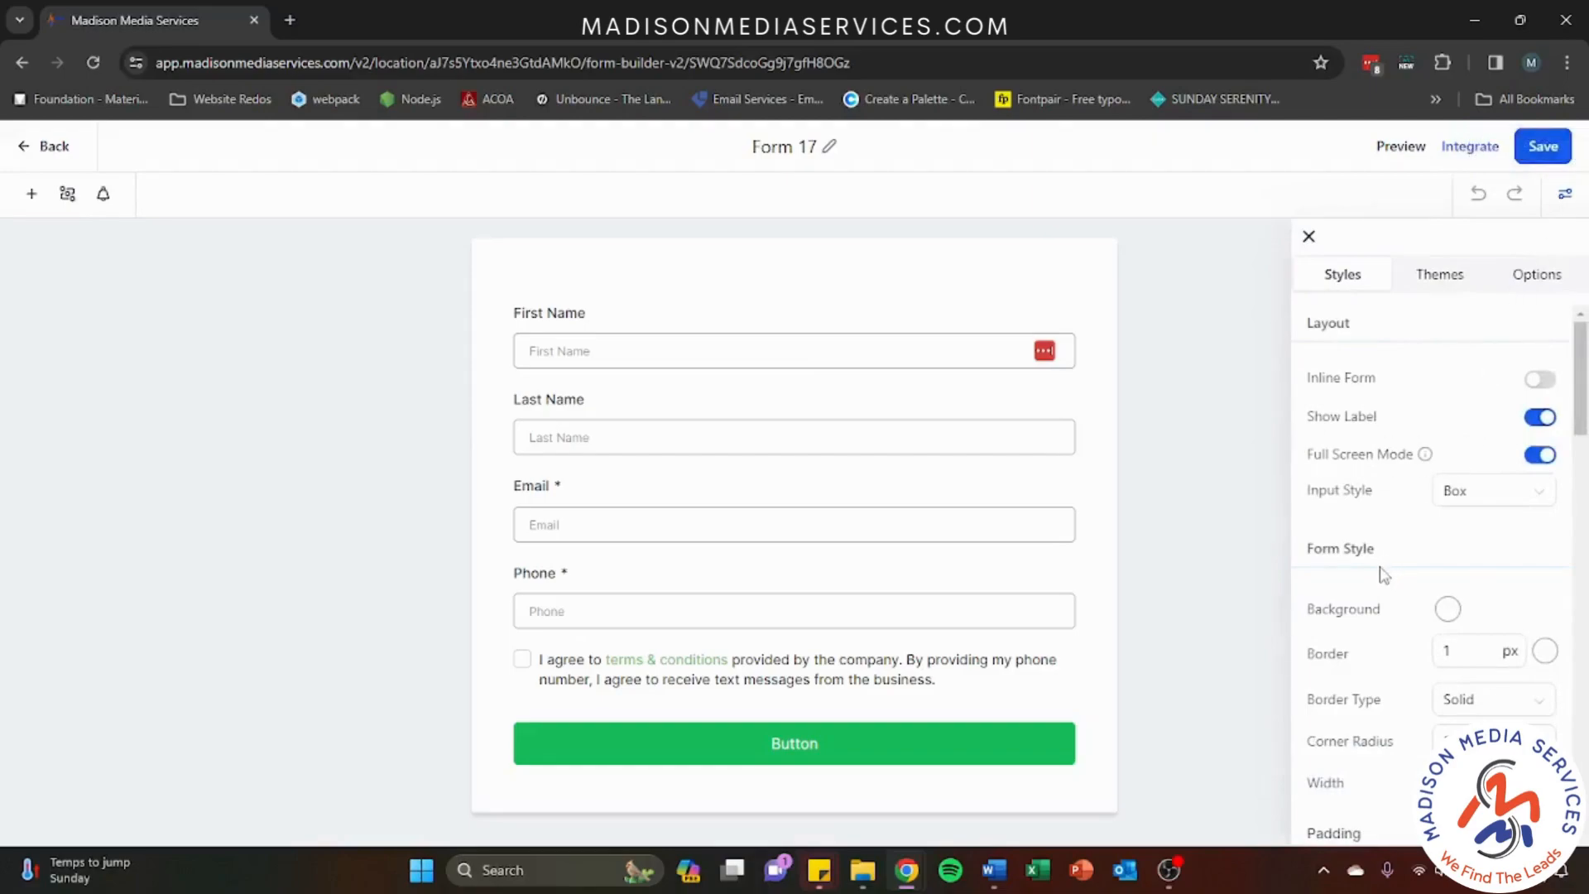
pyautogui.scroll(-6, 1384, 575)
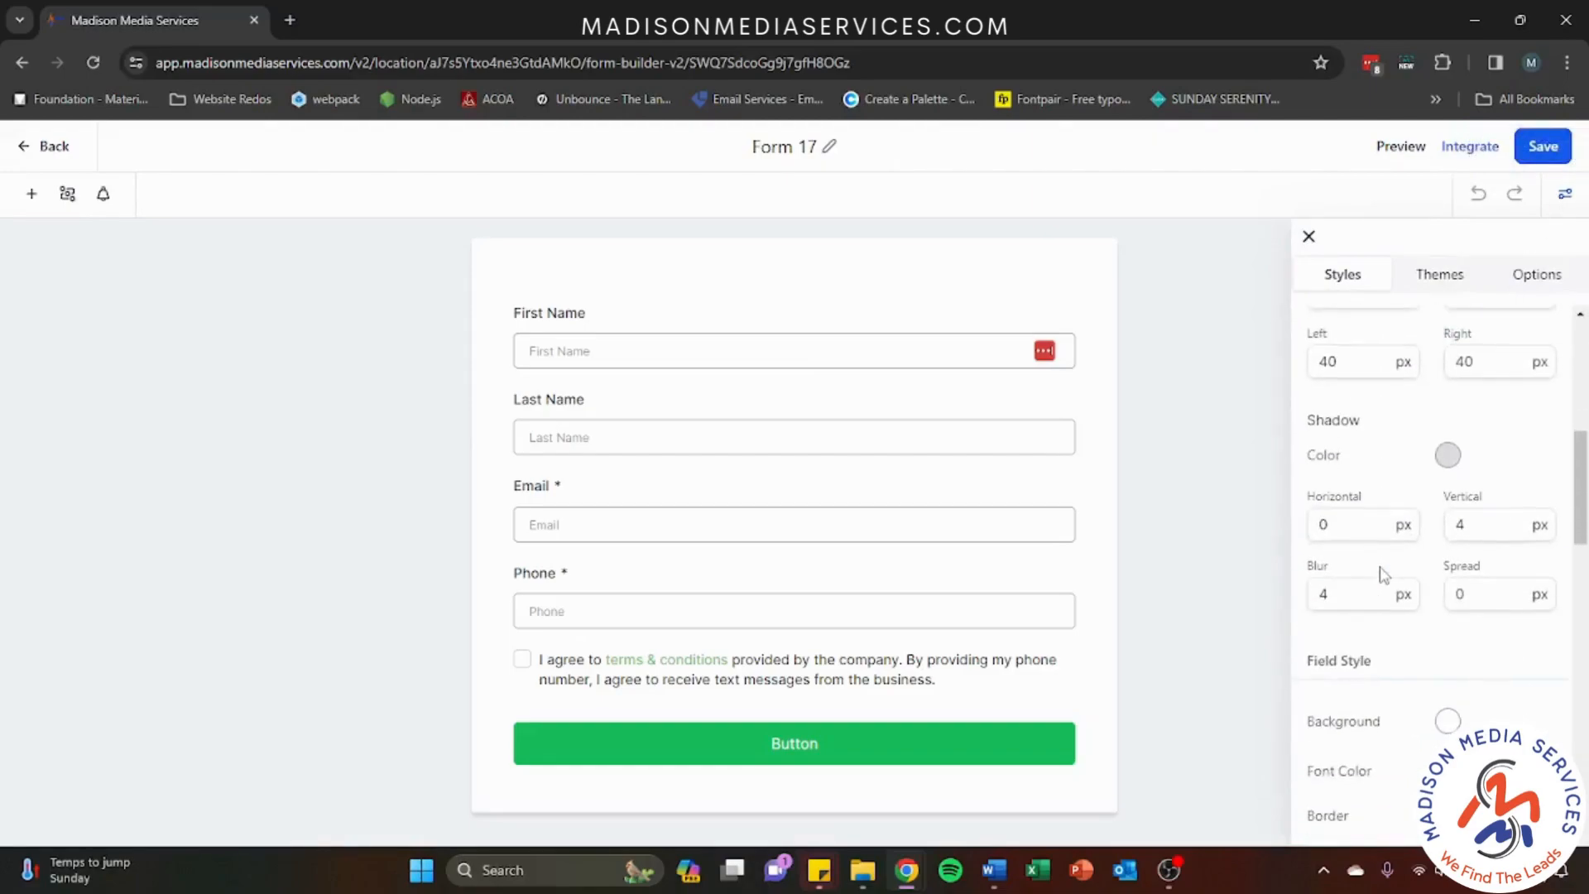
pyautogui.scroll(-8, 1384, 575)
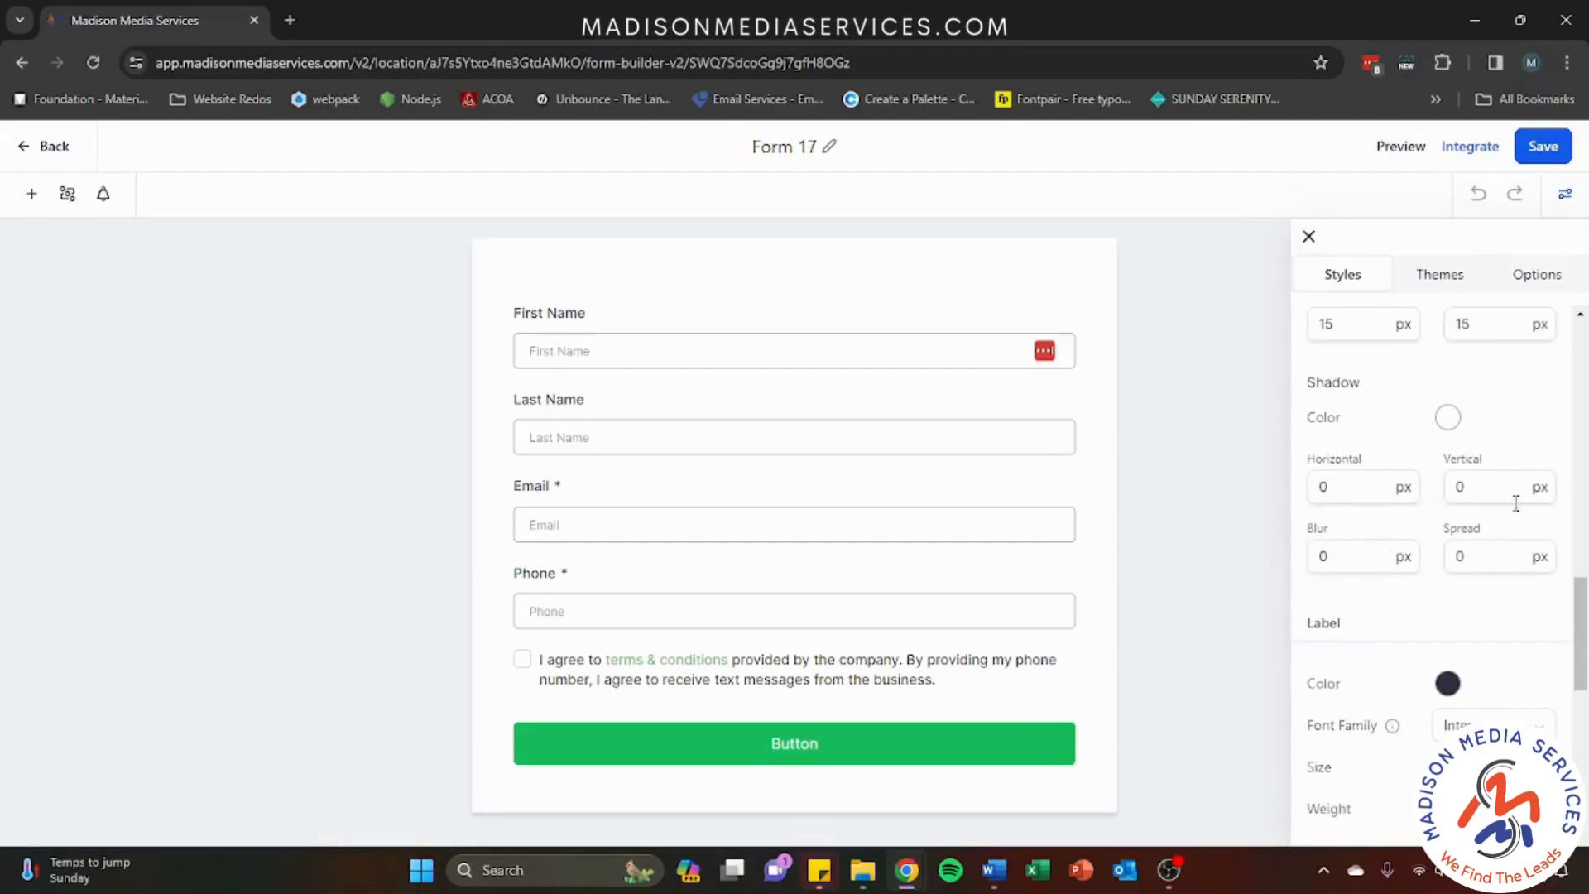
pyautogui.scroll(14, 1384, 575)
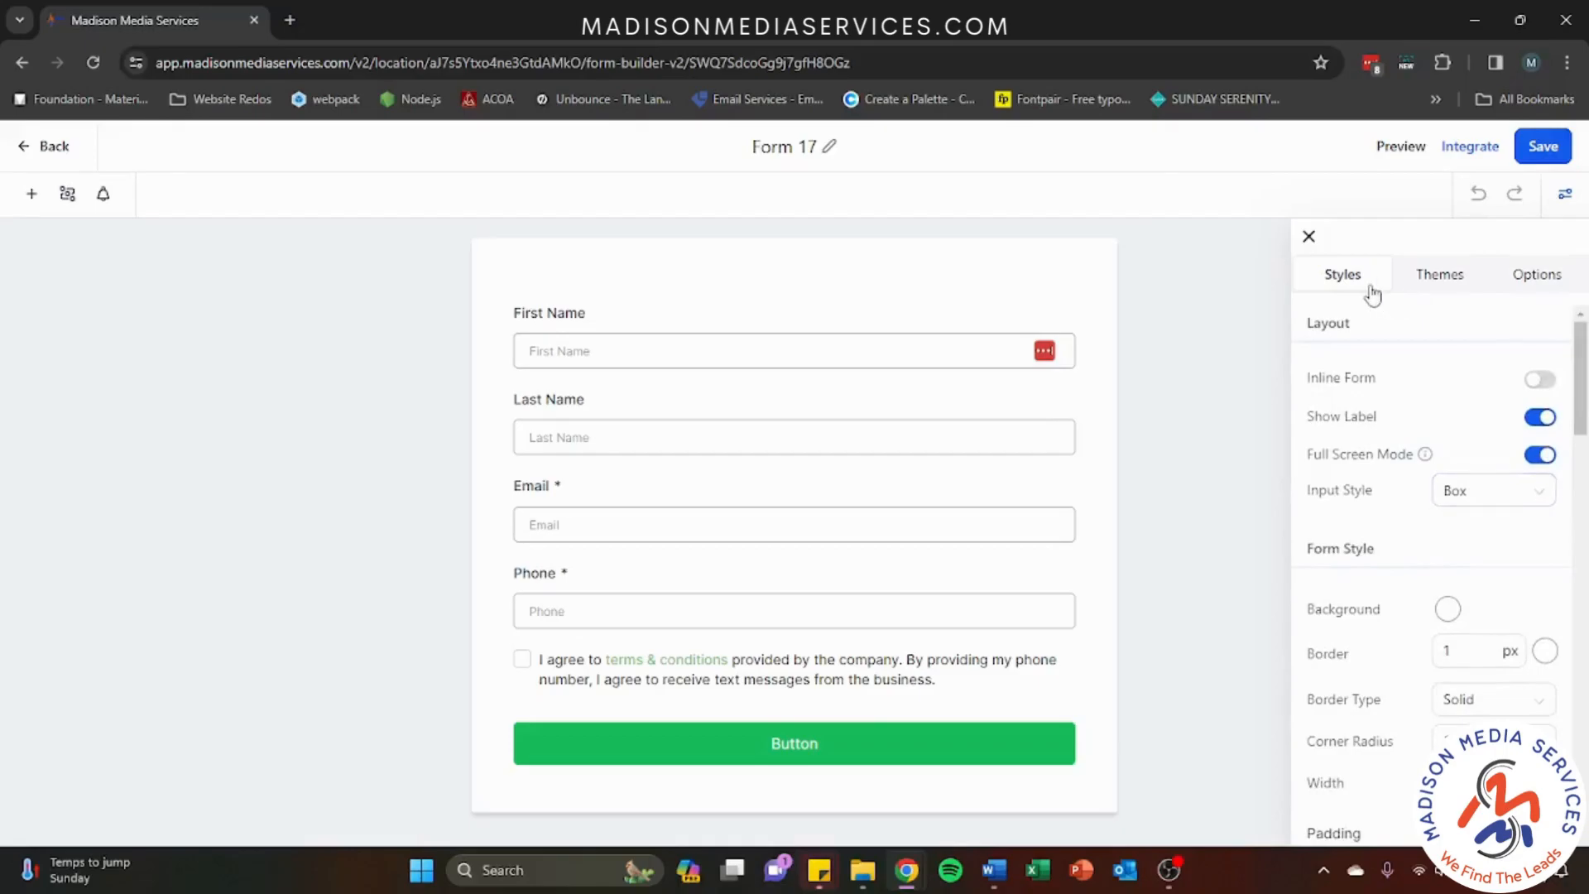
pyautogui.click(1413, 285)
pyautogui.moveTo(1536, 537)
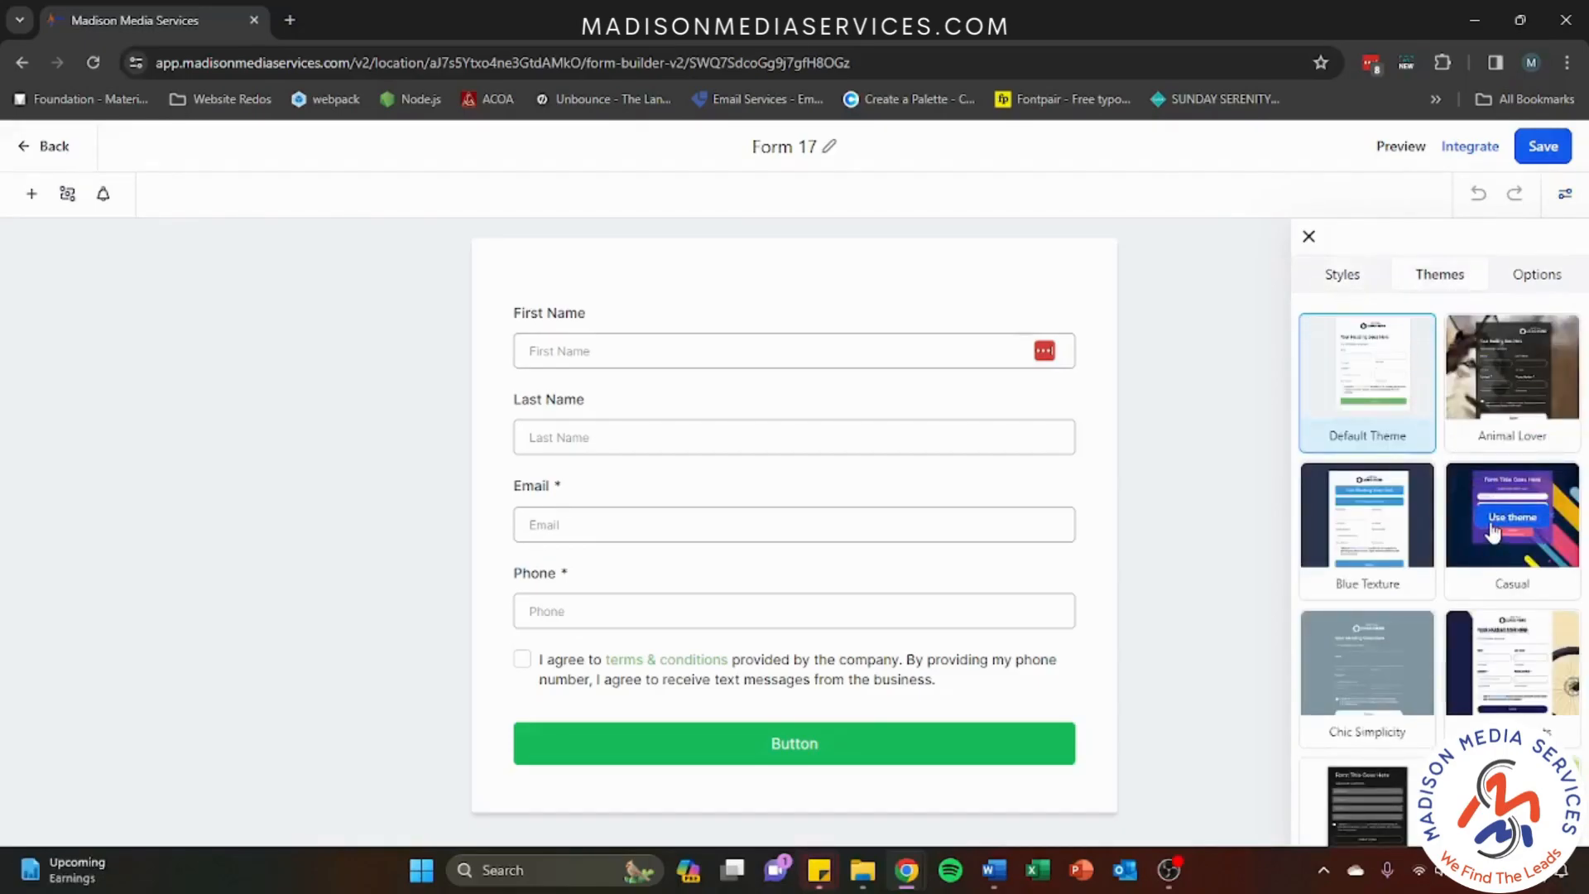
pyautogui.click(1511, 517)
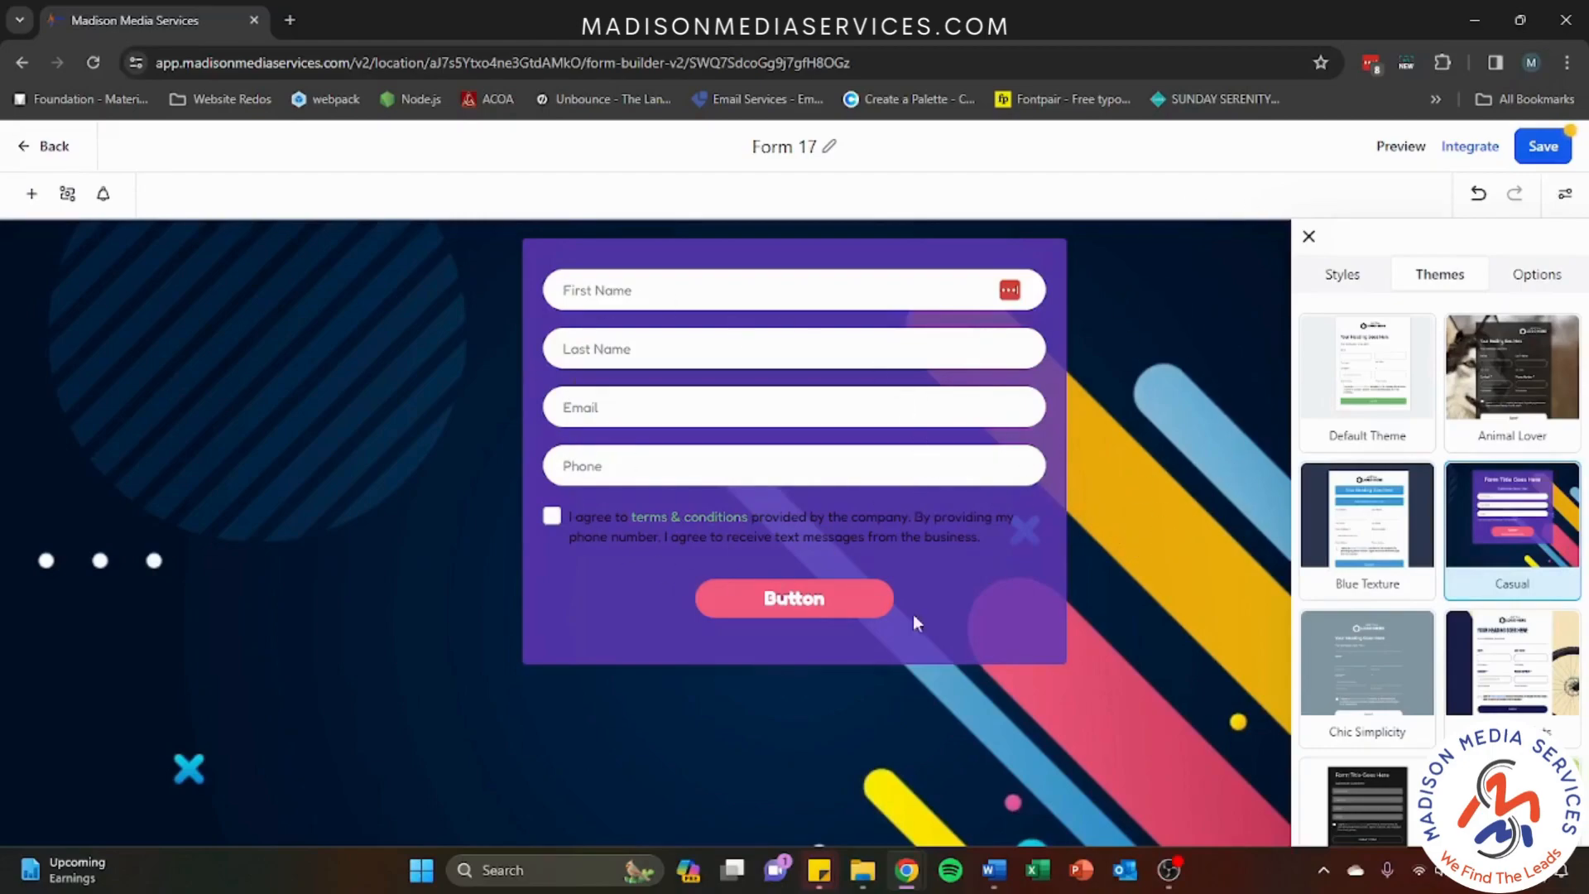
# - Review the form's options, rename the form "Tutorial Form 1" and save it
pyautogui.click(1538, 280)
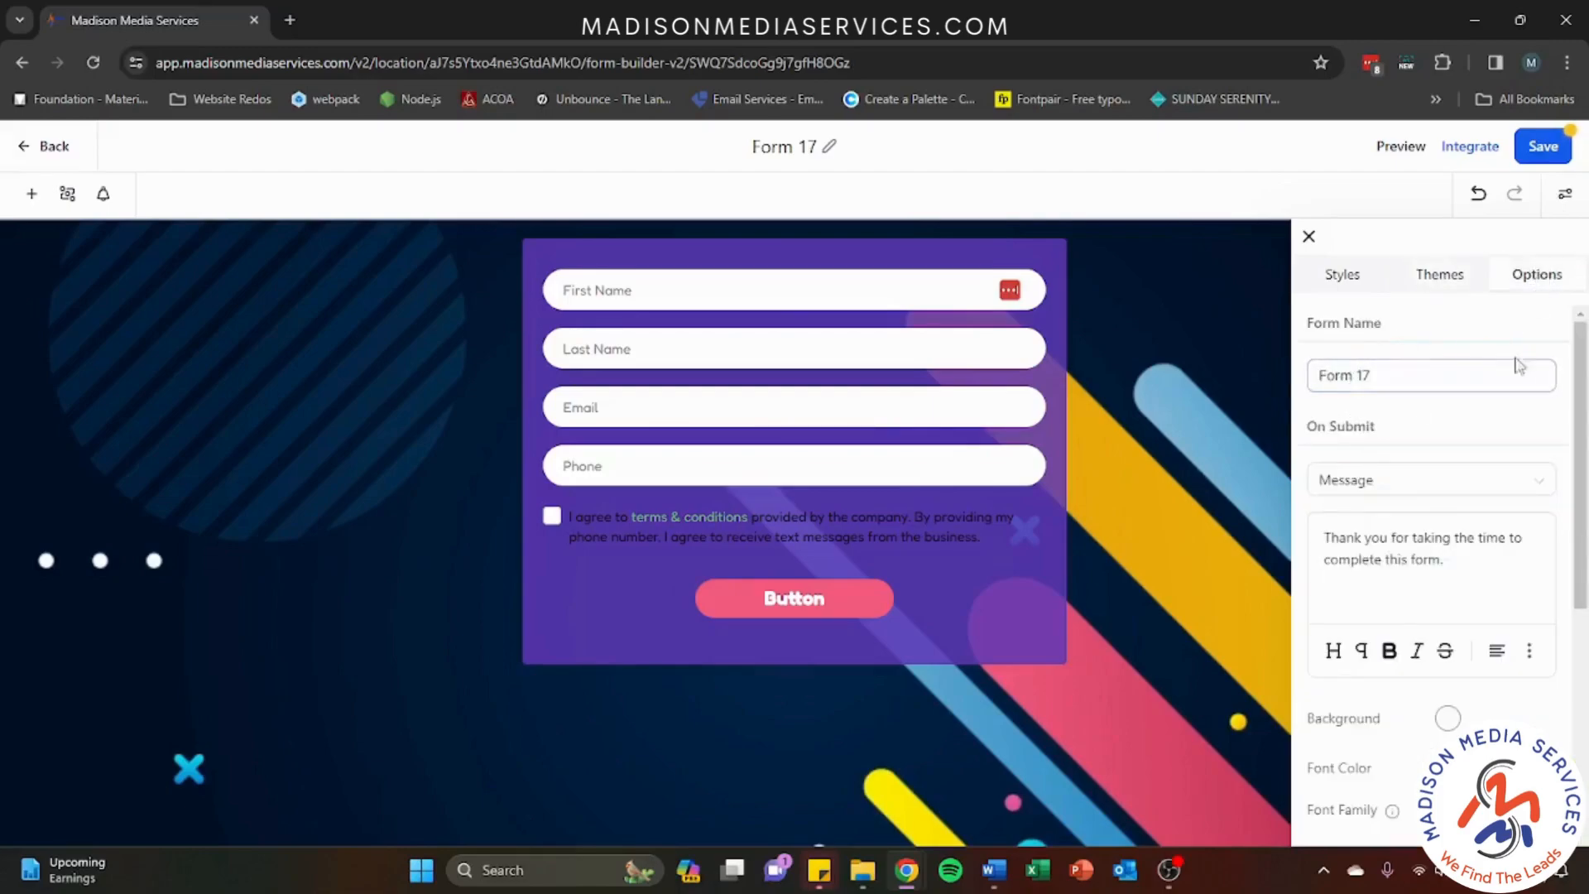
pyautogui.scroll(-5, 1415, 463)
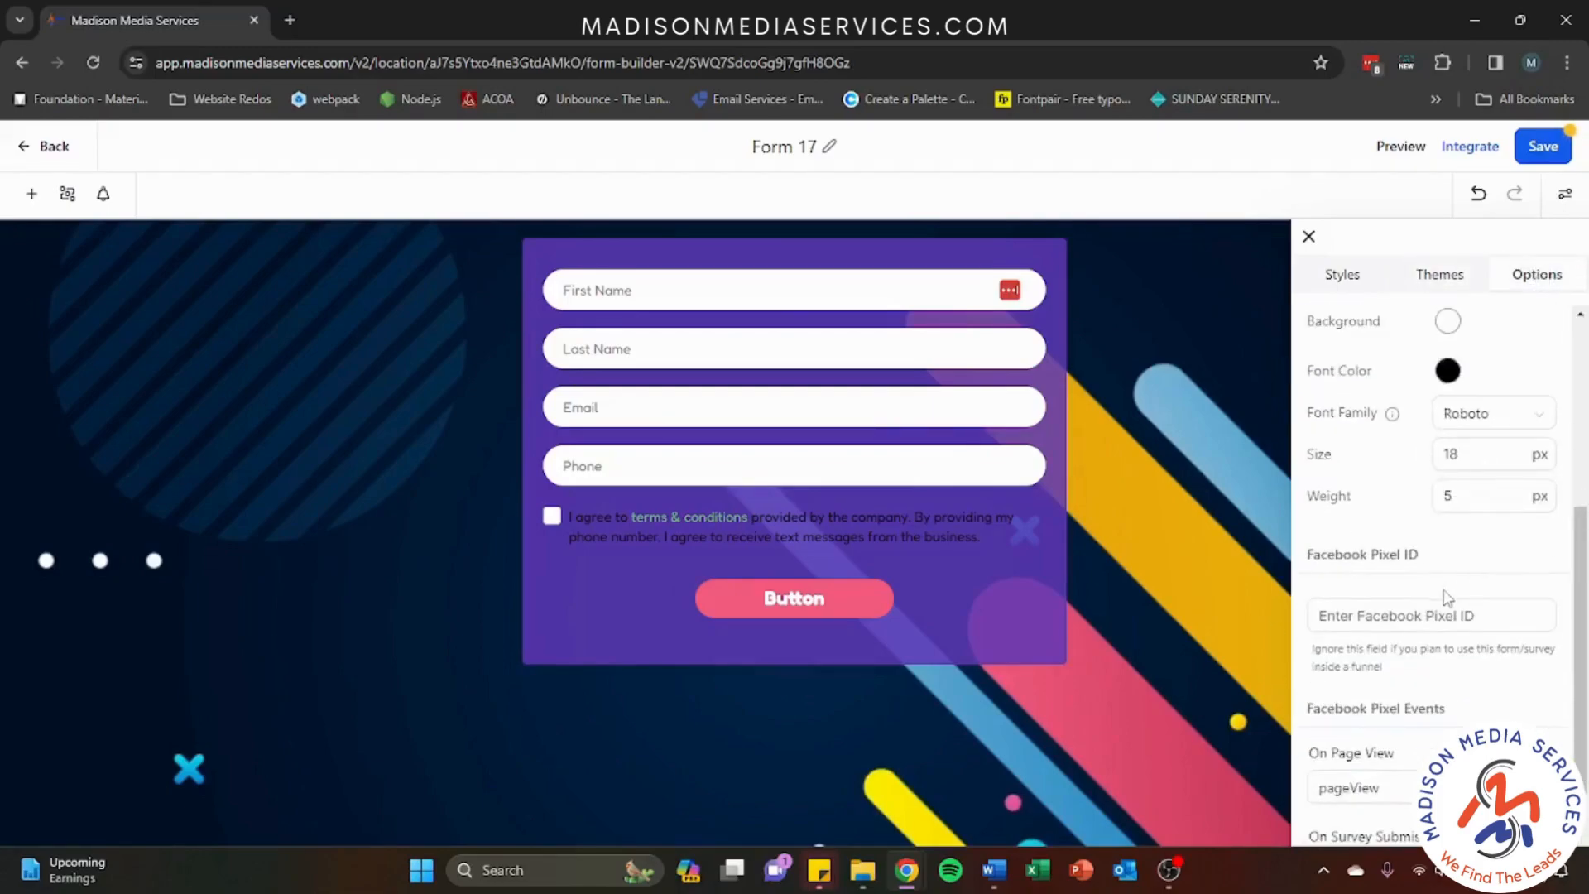
pyautogui.moveTo(1420, 554); pyautogui.dragTo(1315, 556)
pyautogui.scroll(5, 1355, 553)
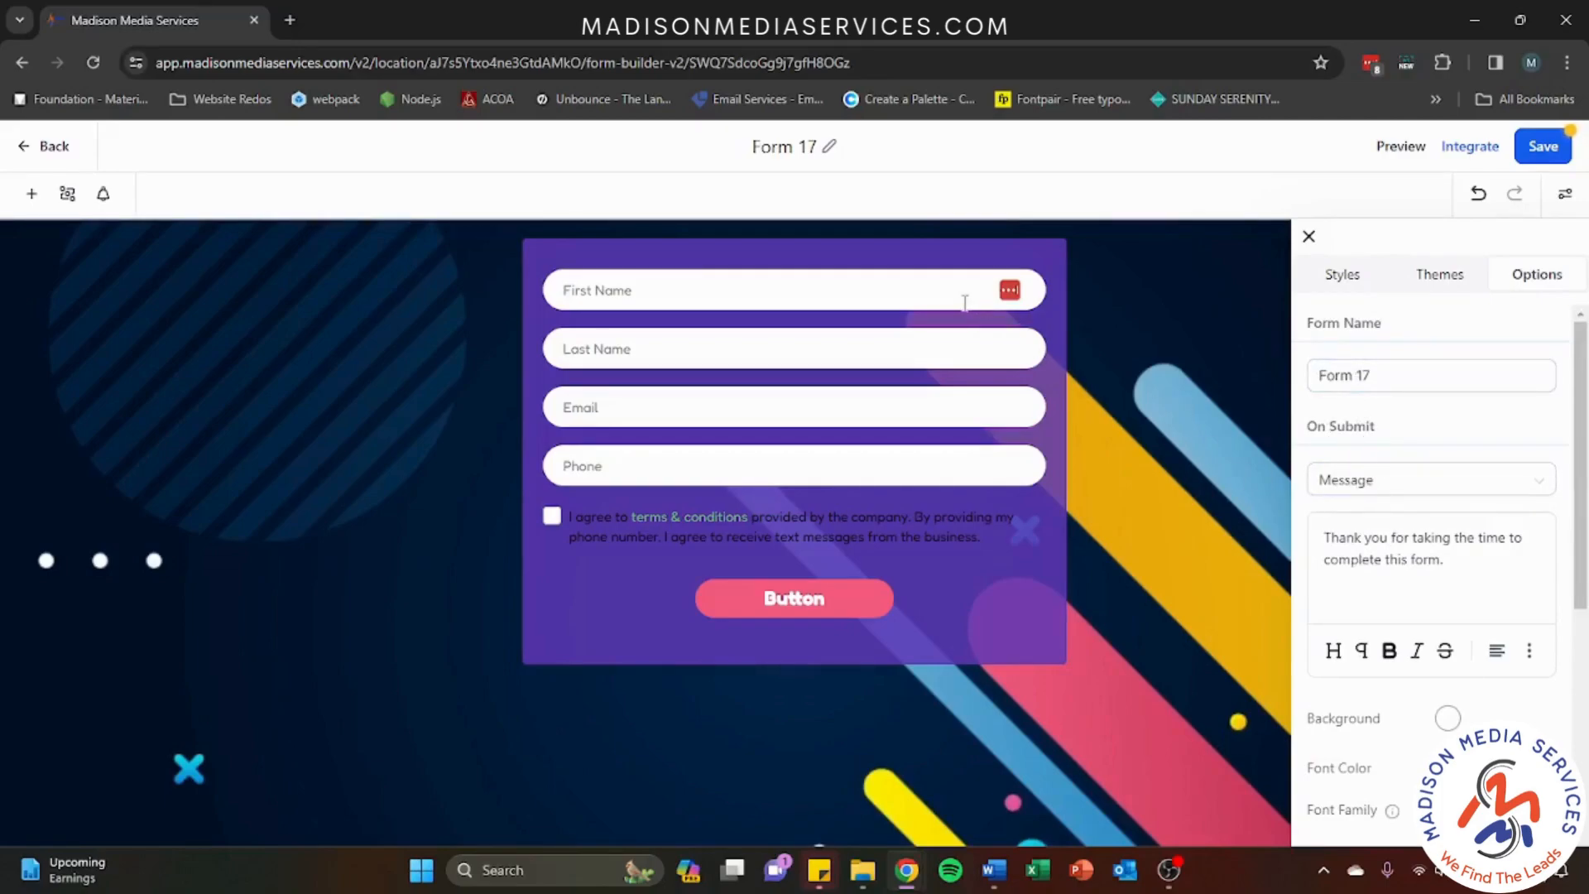
pyautogui.click(802, 146)
pyautogui.tripleClick(804, 146)
pyautogui.write('Tutorial')
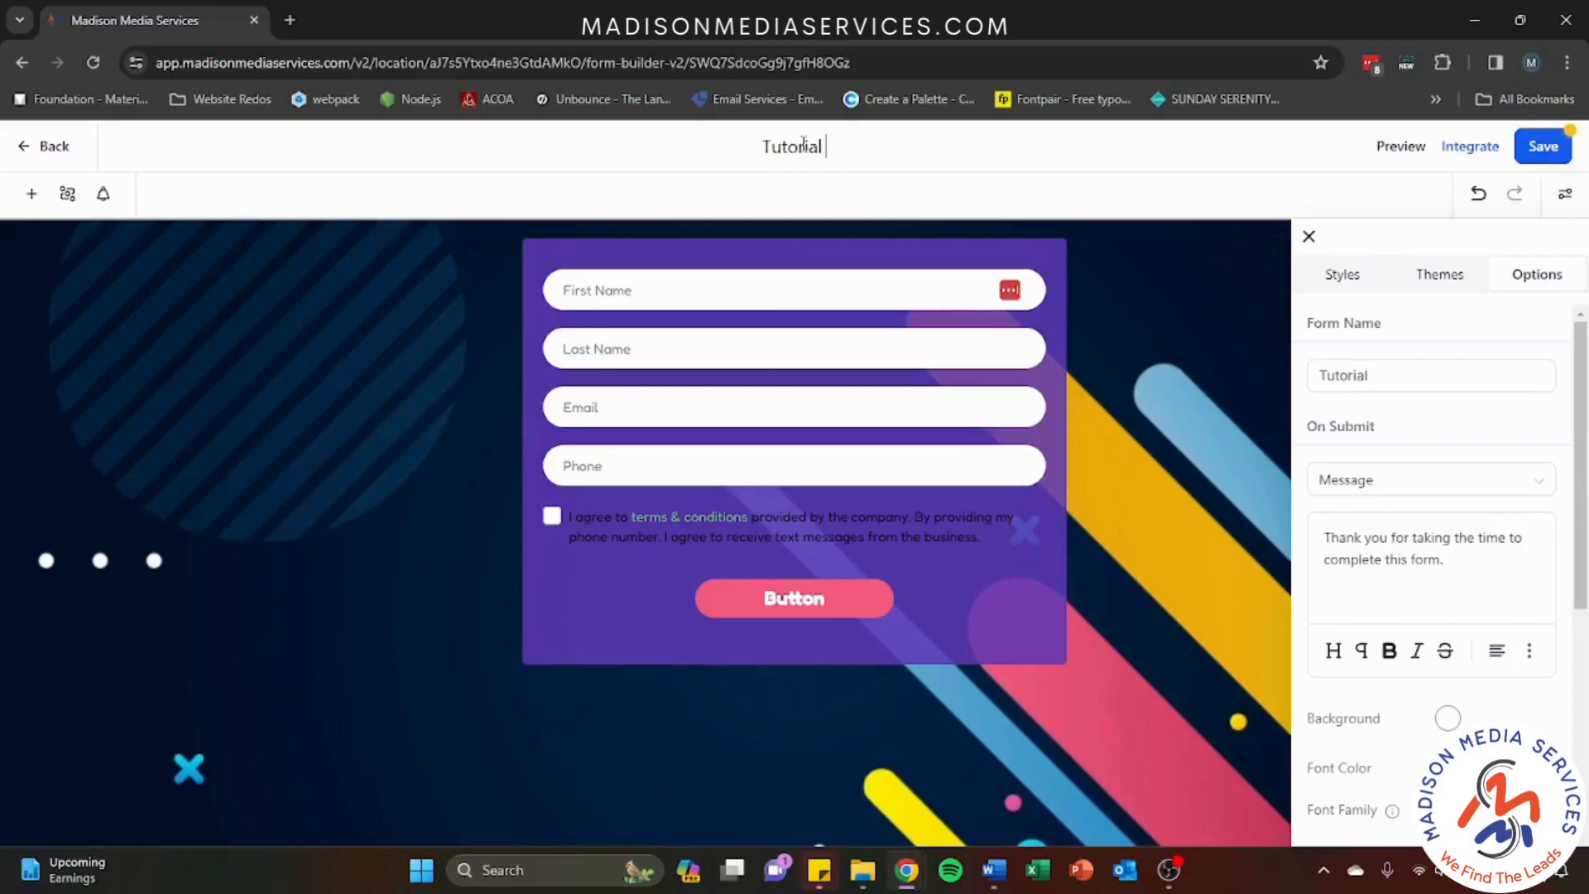
pyautogui.write(' Form 2')
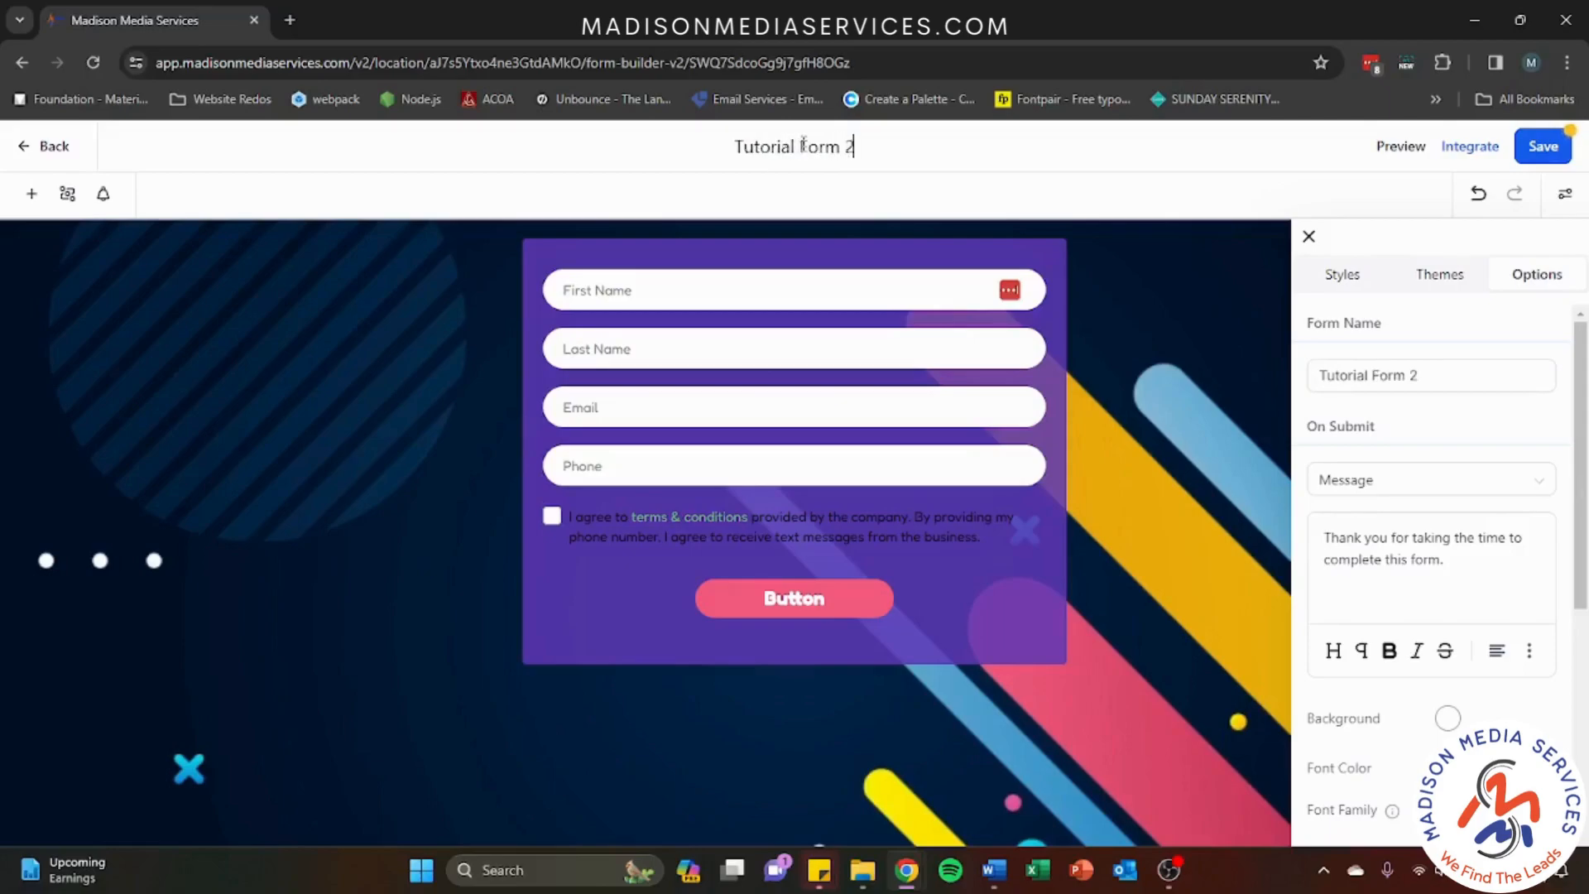
pyautogui.press('BackSpace')
pyautogui.write('1')
pyautogui.click(1518, 157)
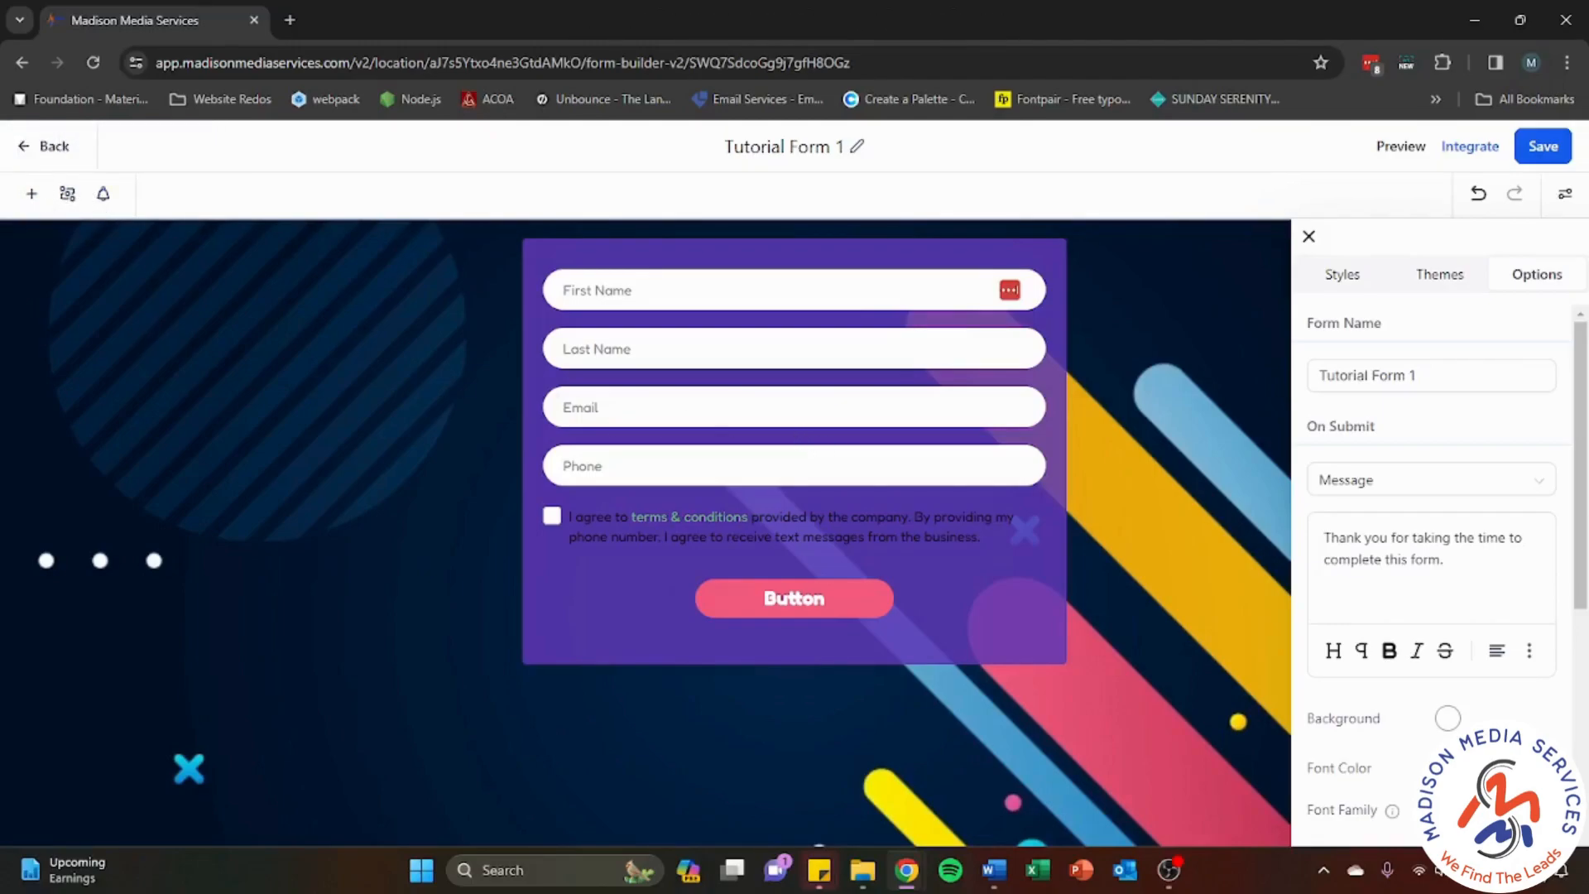
# - Add a Date of birth field between Email and Phone with the placeholder "Date of birth - so we can send you a gift!"
pyautogui.click(32, 195)
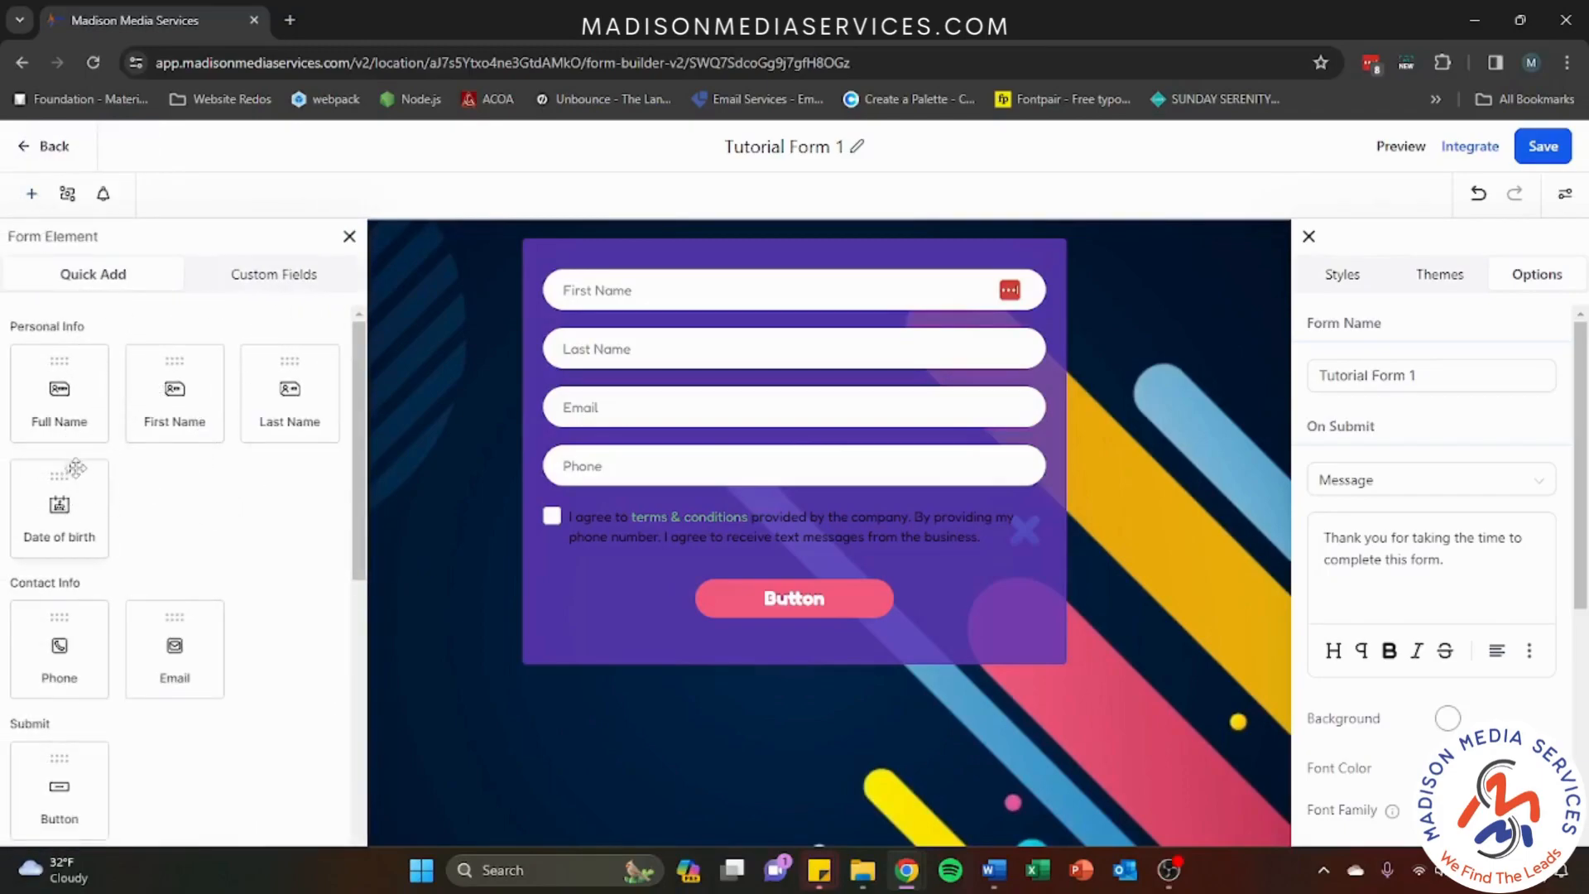
pyautogui.moveTo(81, 489); pyautogui.dragTo(681, 433)
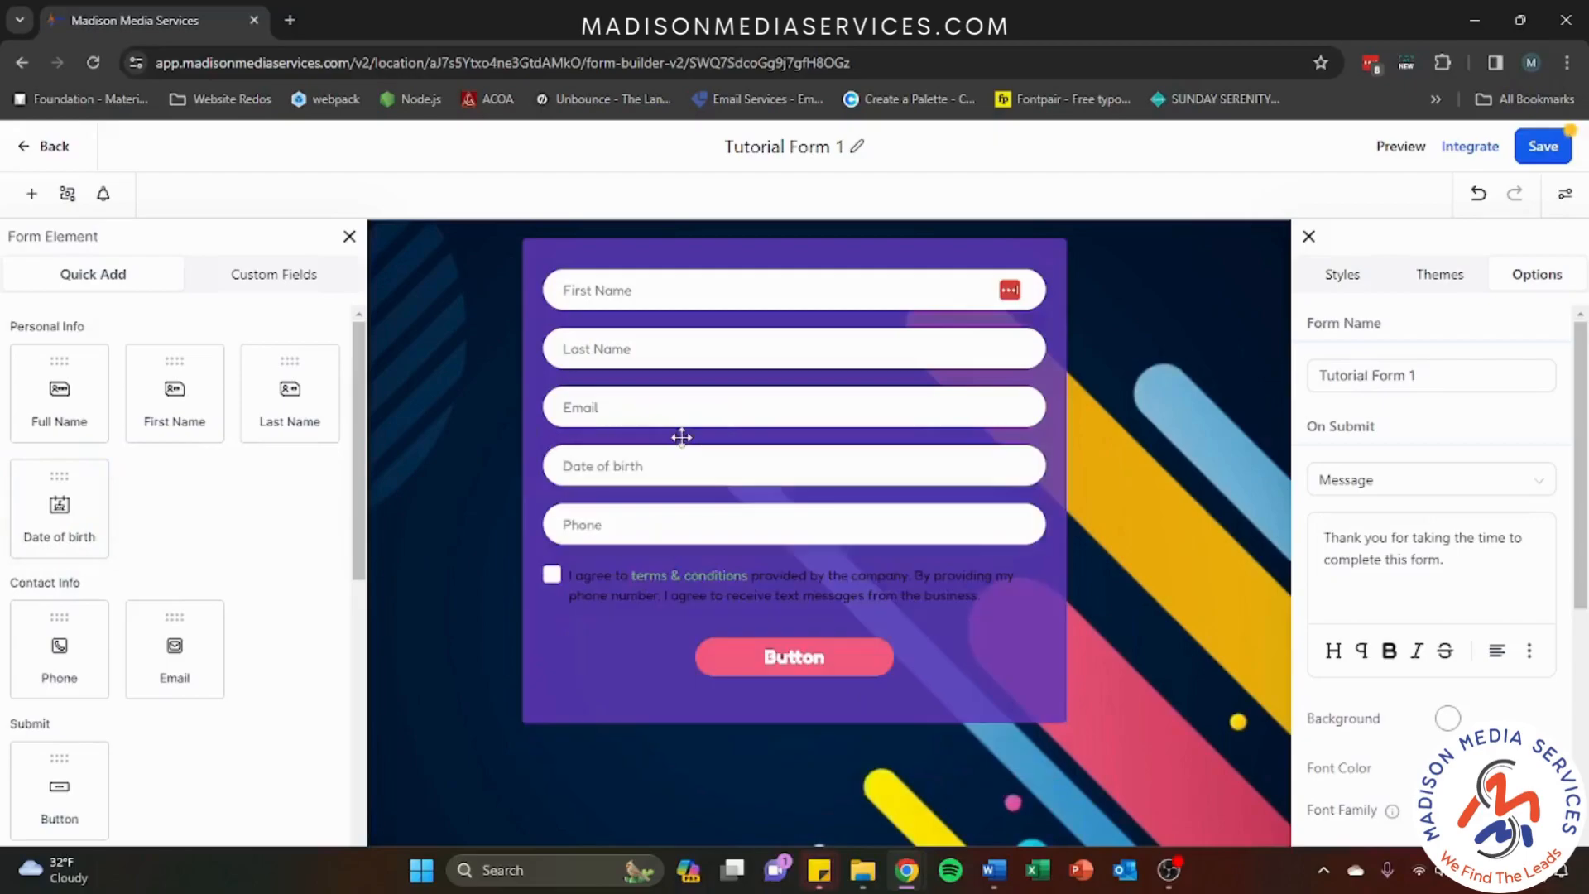
pyautogui.click(550, 492)
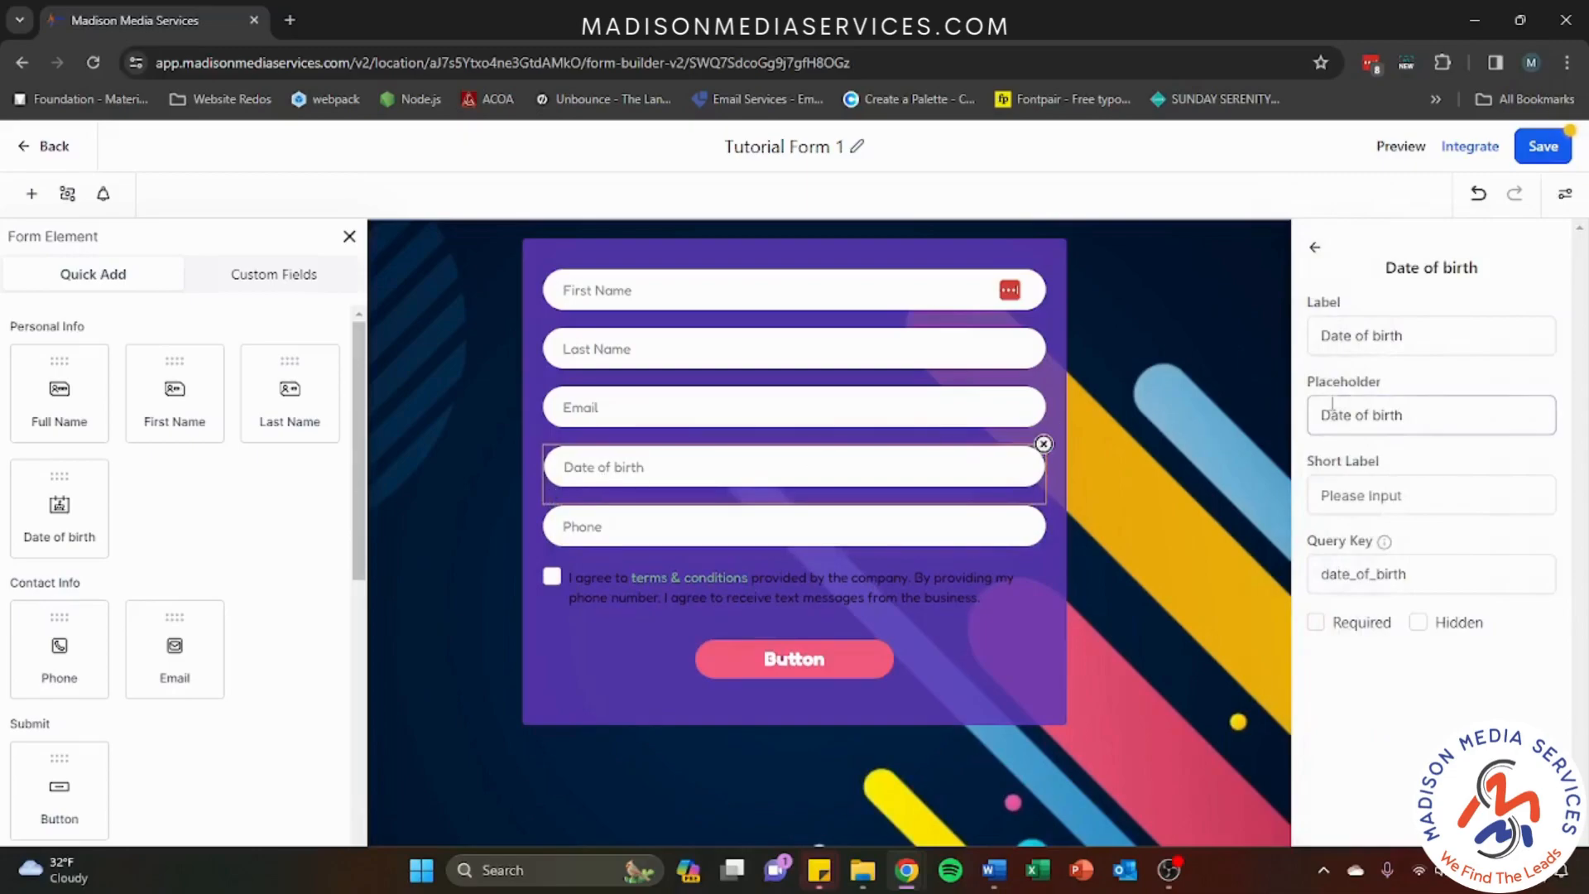
pyautogui.click(1369, 418)
pyautogui.write('- so ')
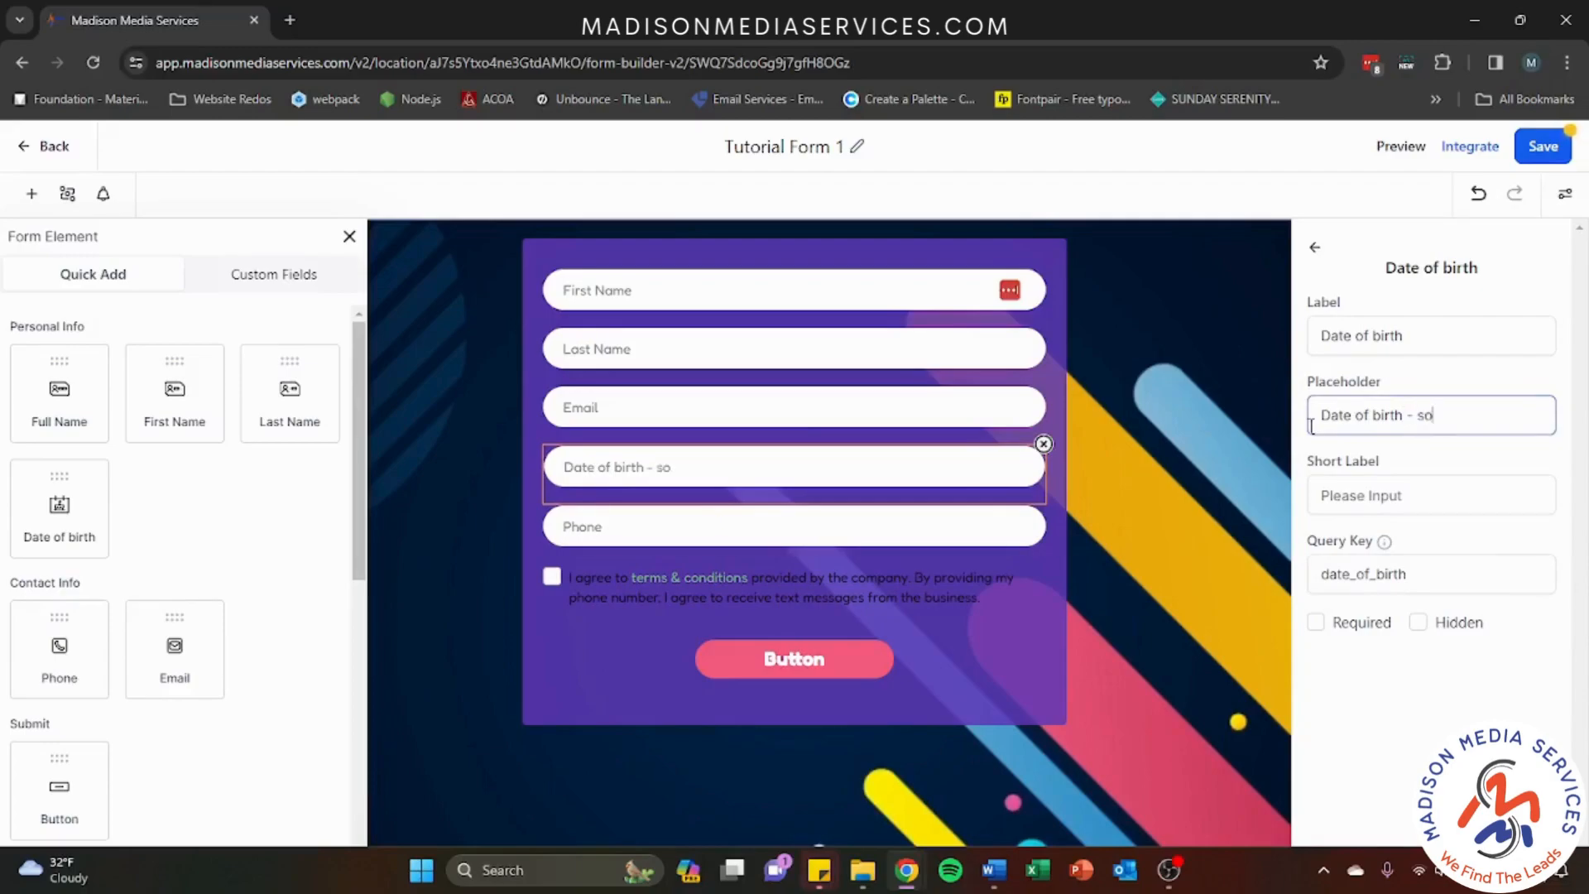
pyautogui.write('we can send you a gift!')
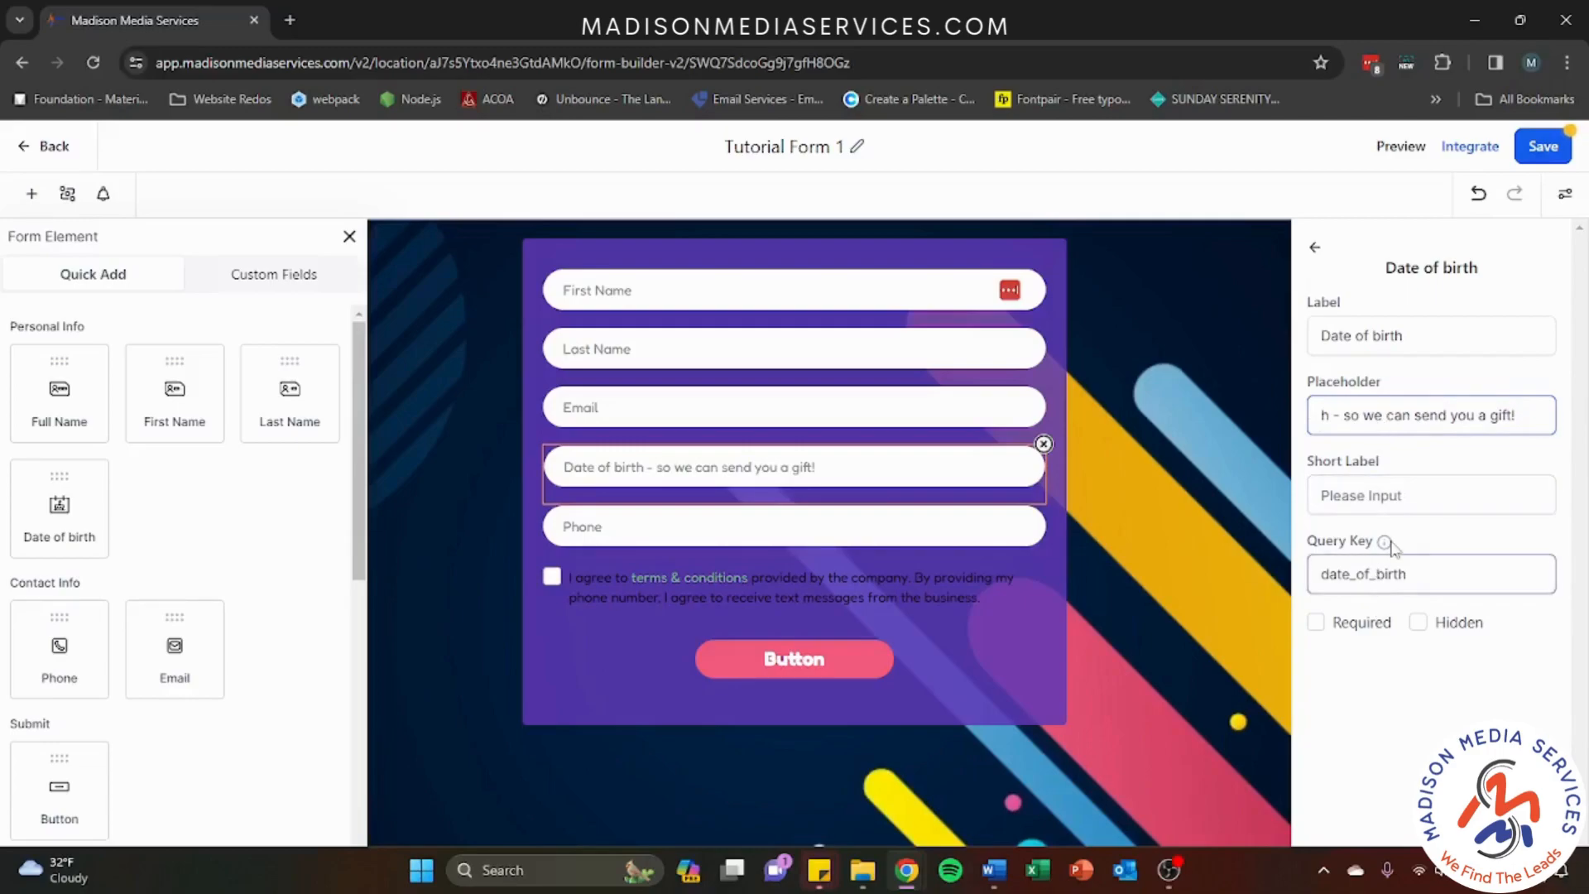
pyautogui.moveTo(1387, 546)
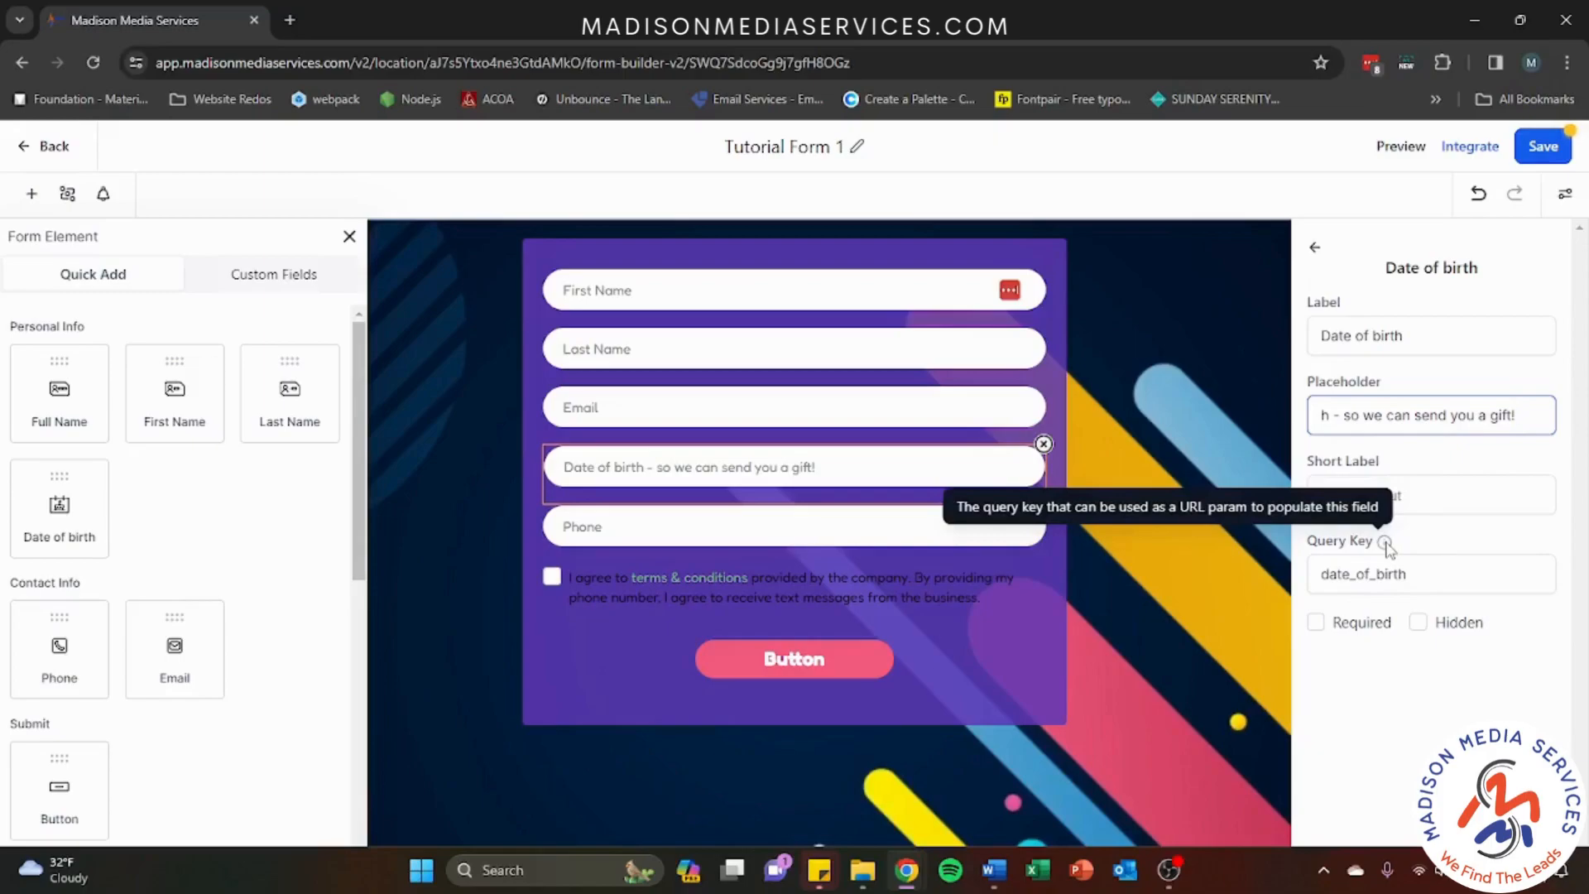
pyautogui.click(1369, 546)
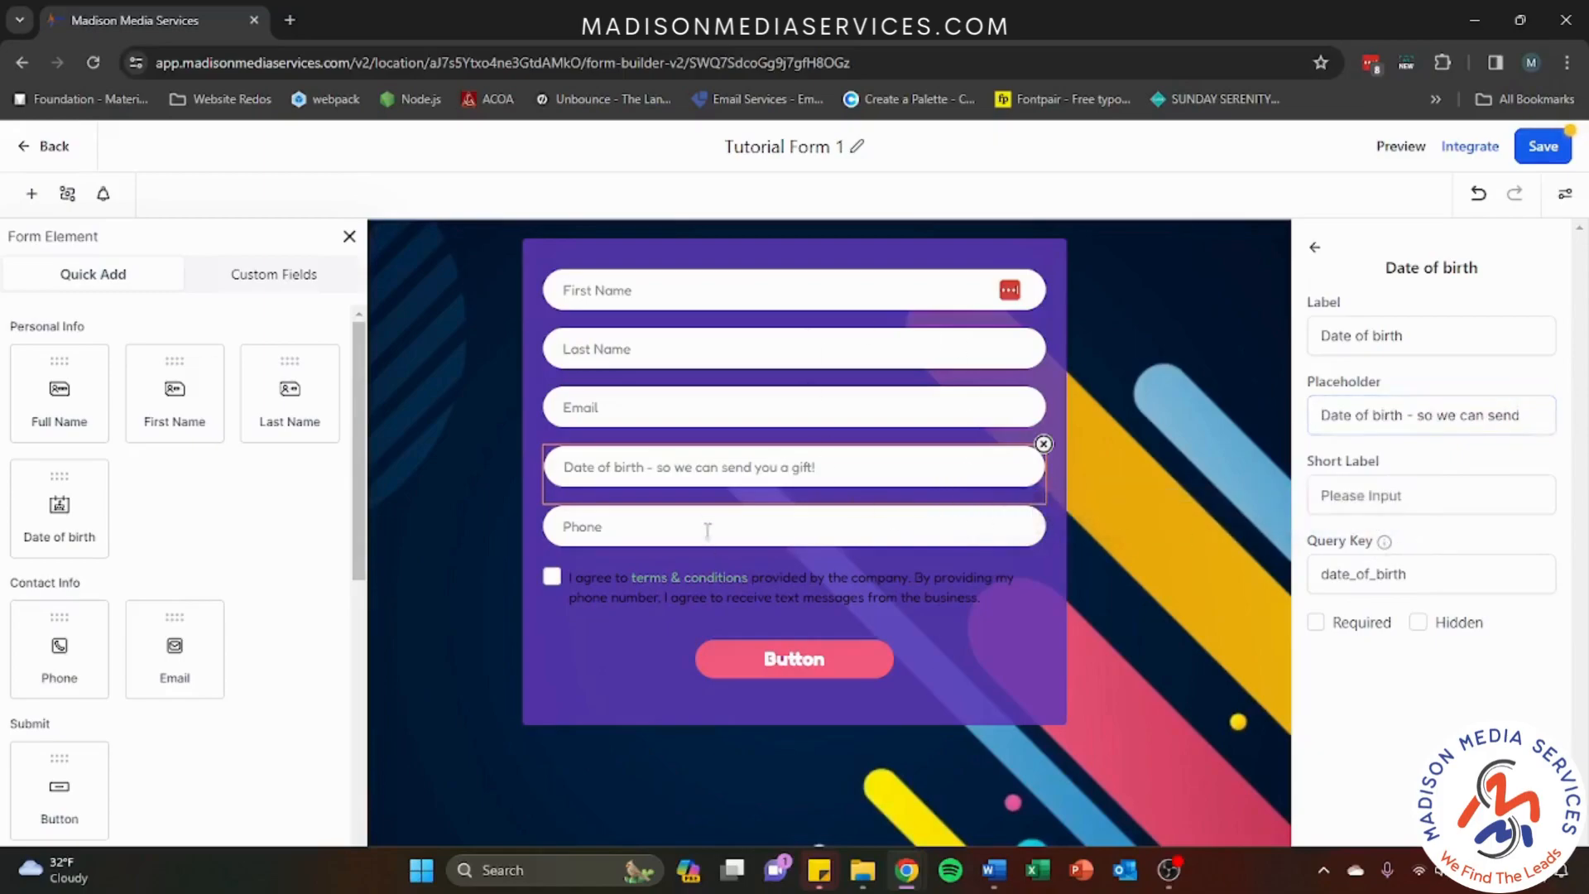
# - Examine the submit button's settings and the form elements available for quick adding
pyautogui.click(555, 631)
pyautogui.scroll(-7, 145, 620)
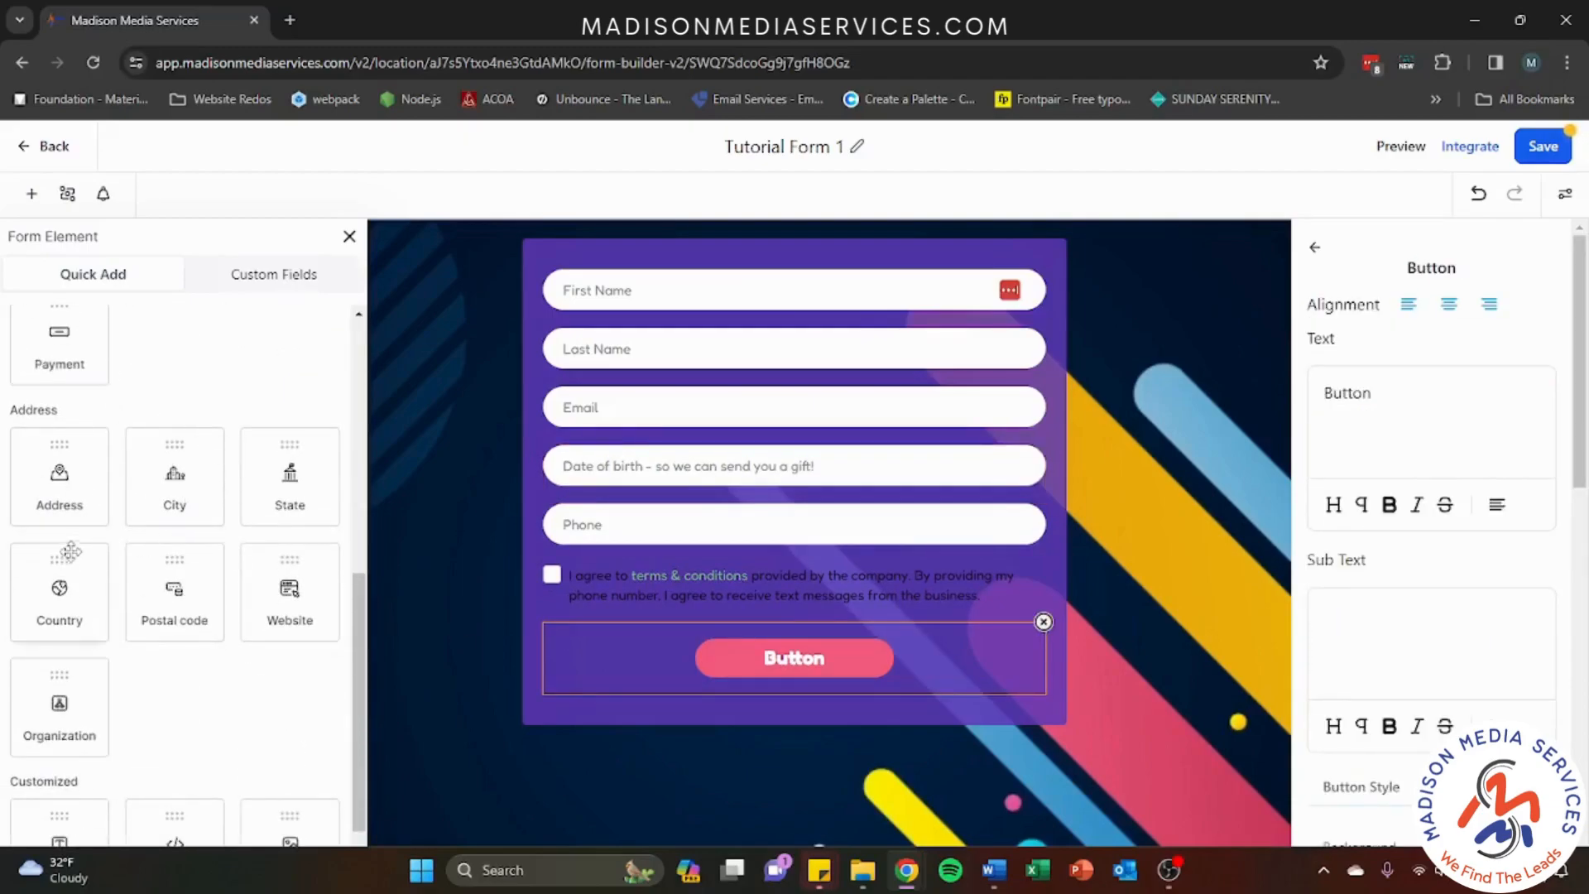
pyautogui.scroll(-2, 173, 556)
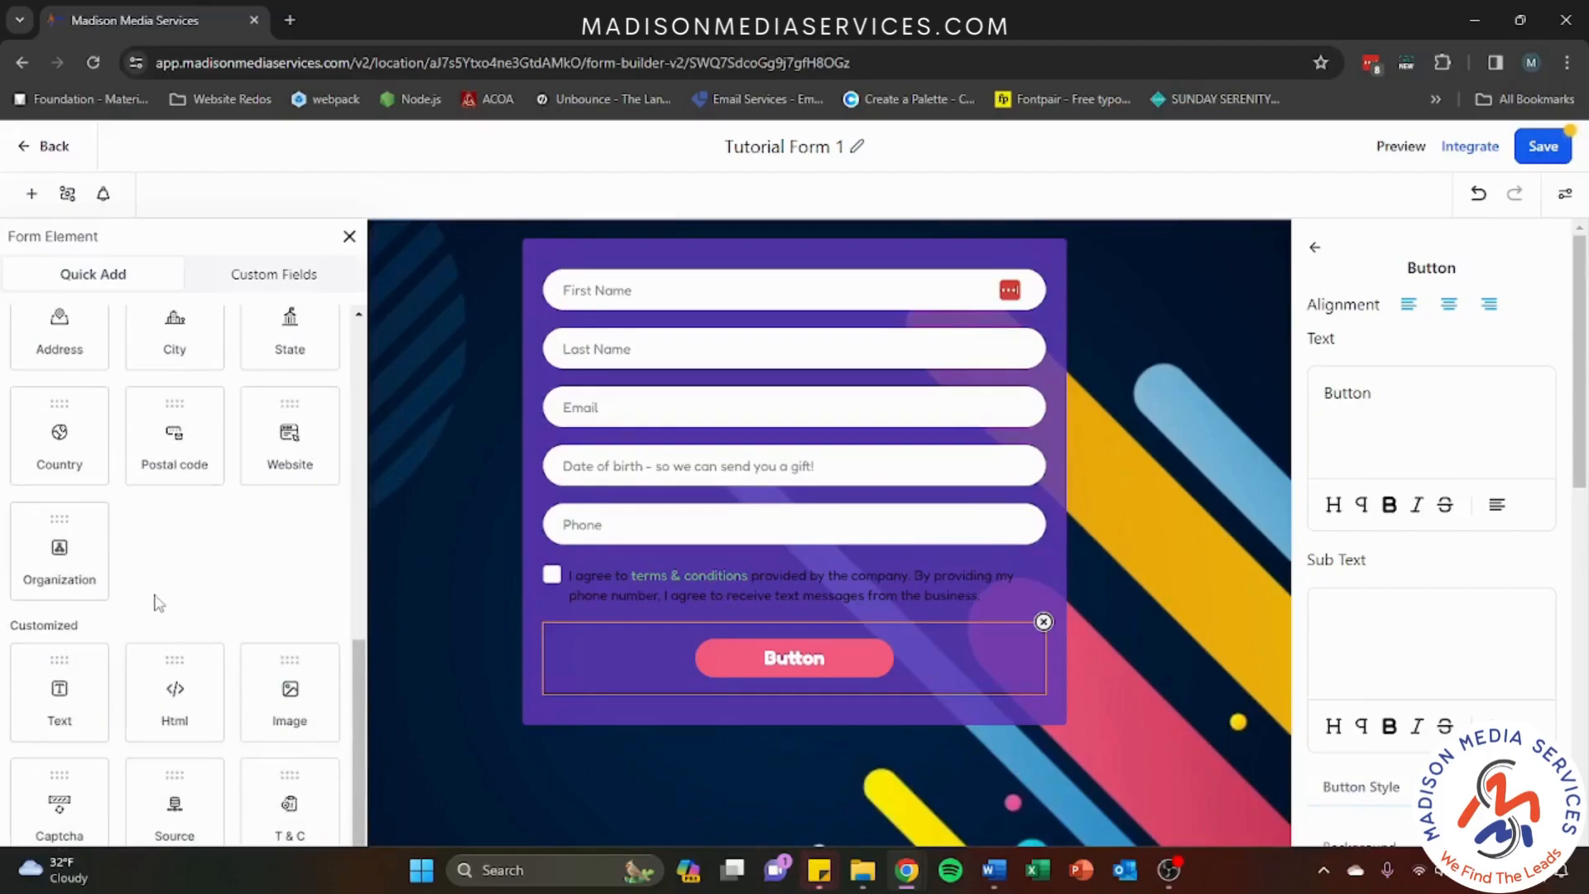
pyautogui.scroll(10, 159, 600)
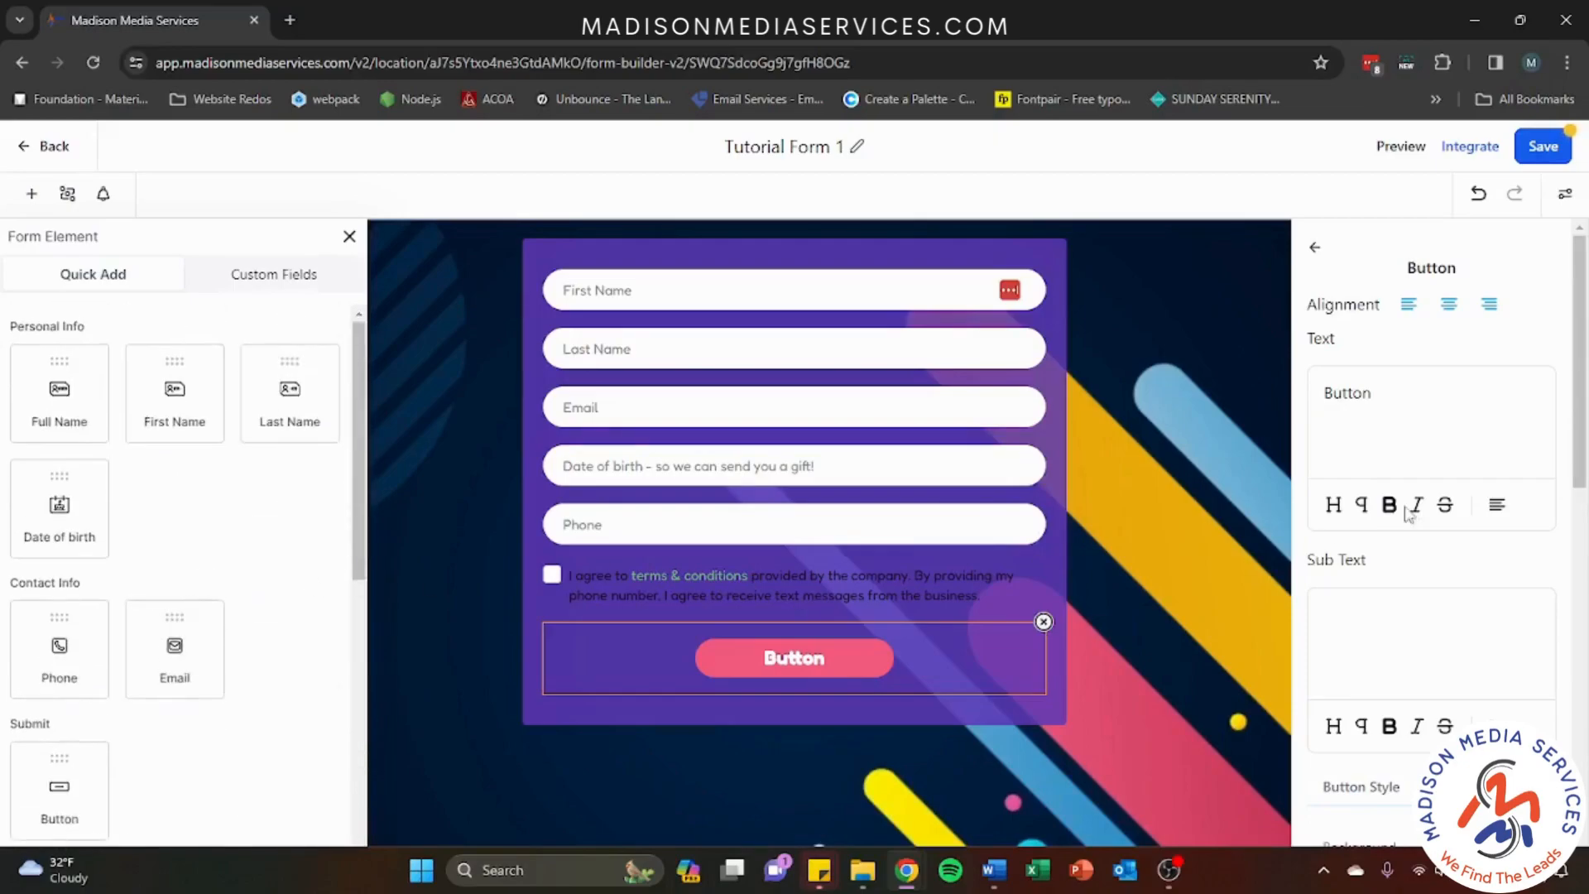
pyautogui.scroll(-5, 1398, 318)
pyautogui.scroll(5, 1401, 325)
pyautogui.click(1315, 250)
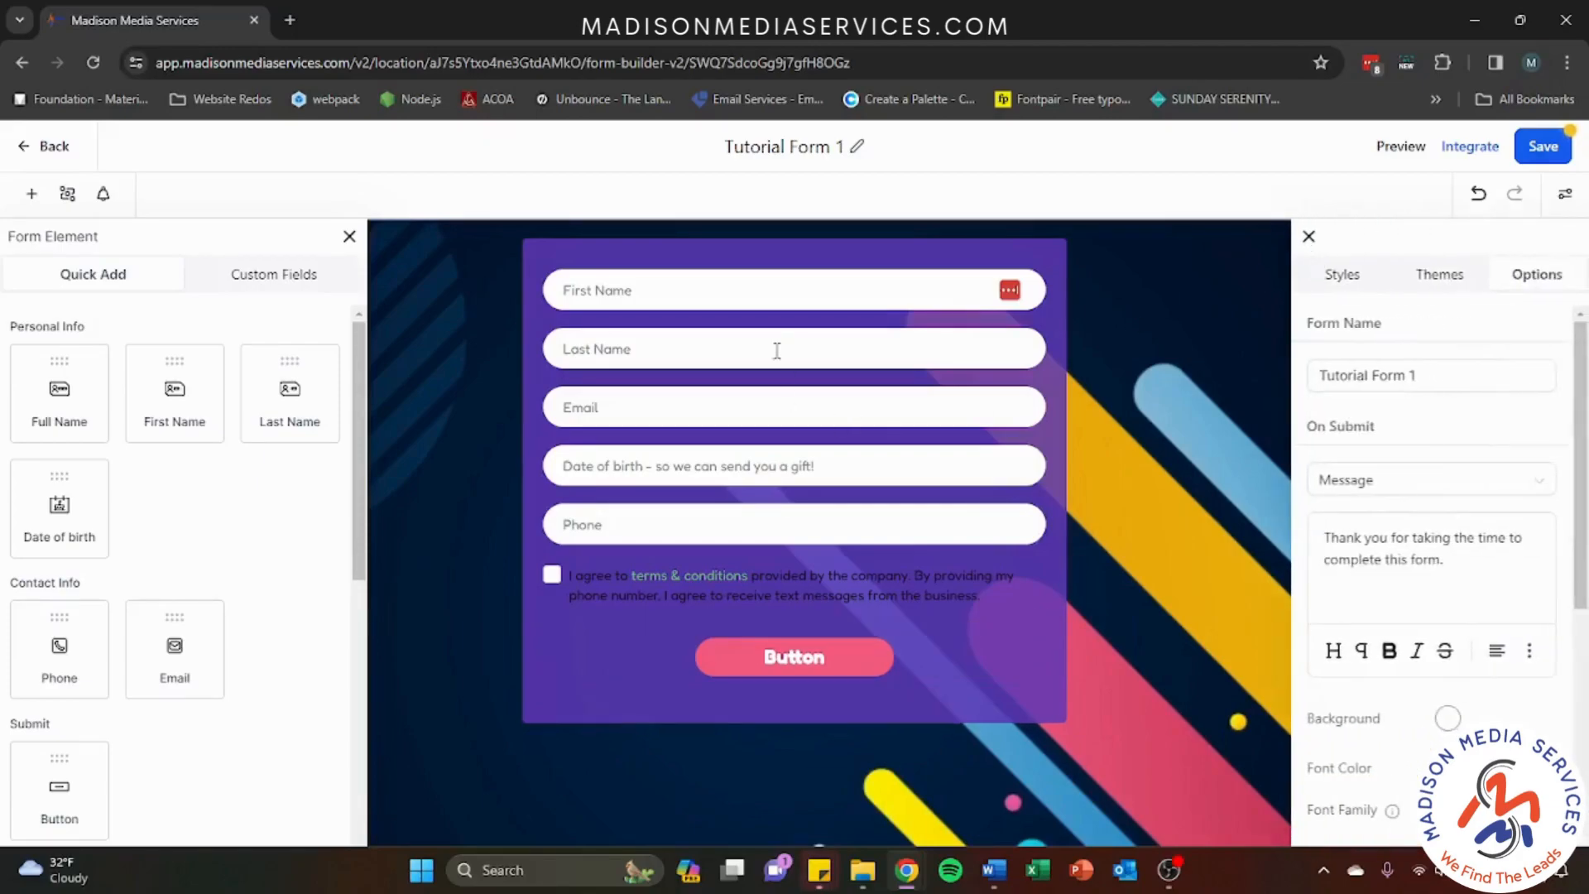
pyautogui.click(544, 307)
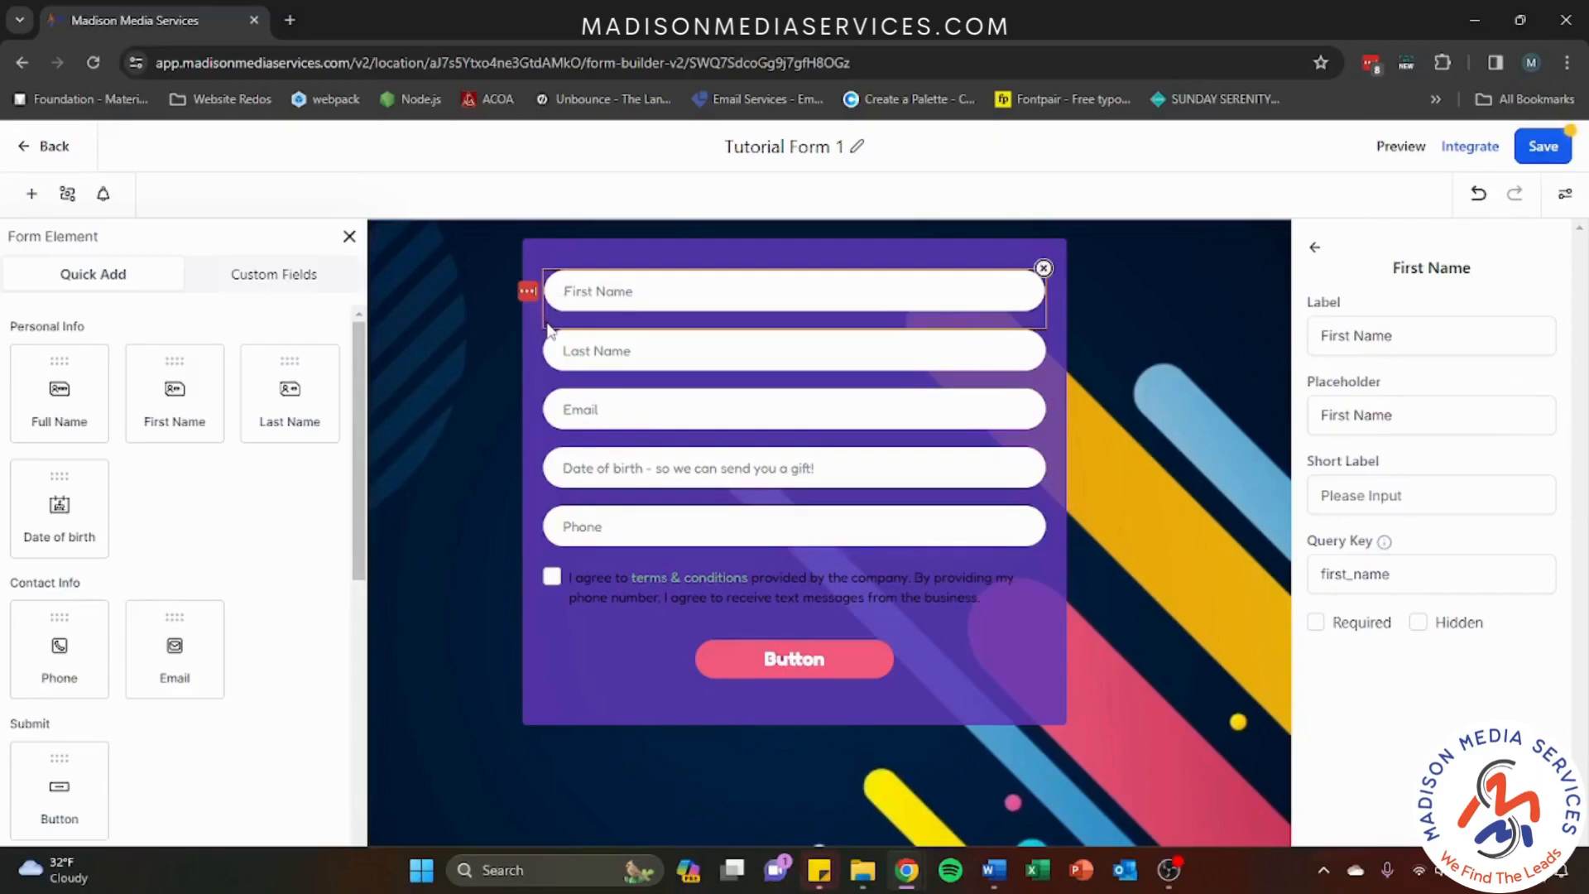
pyautogui.hotkey('ctrl', 'a')
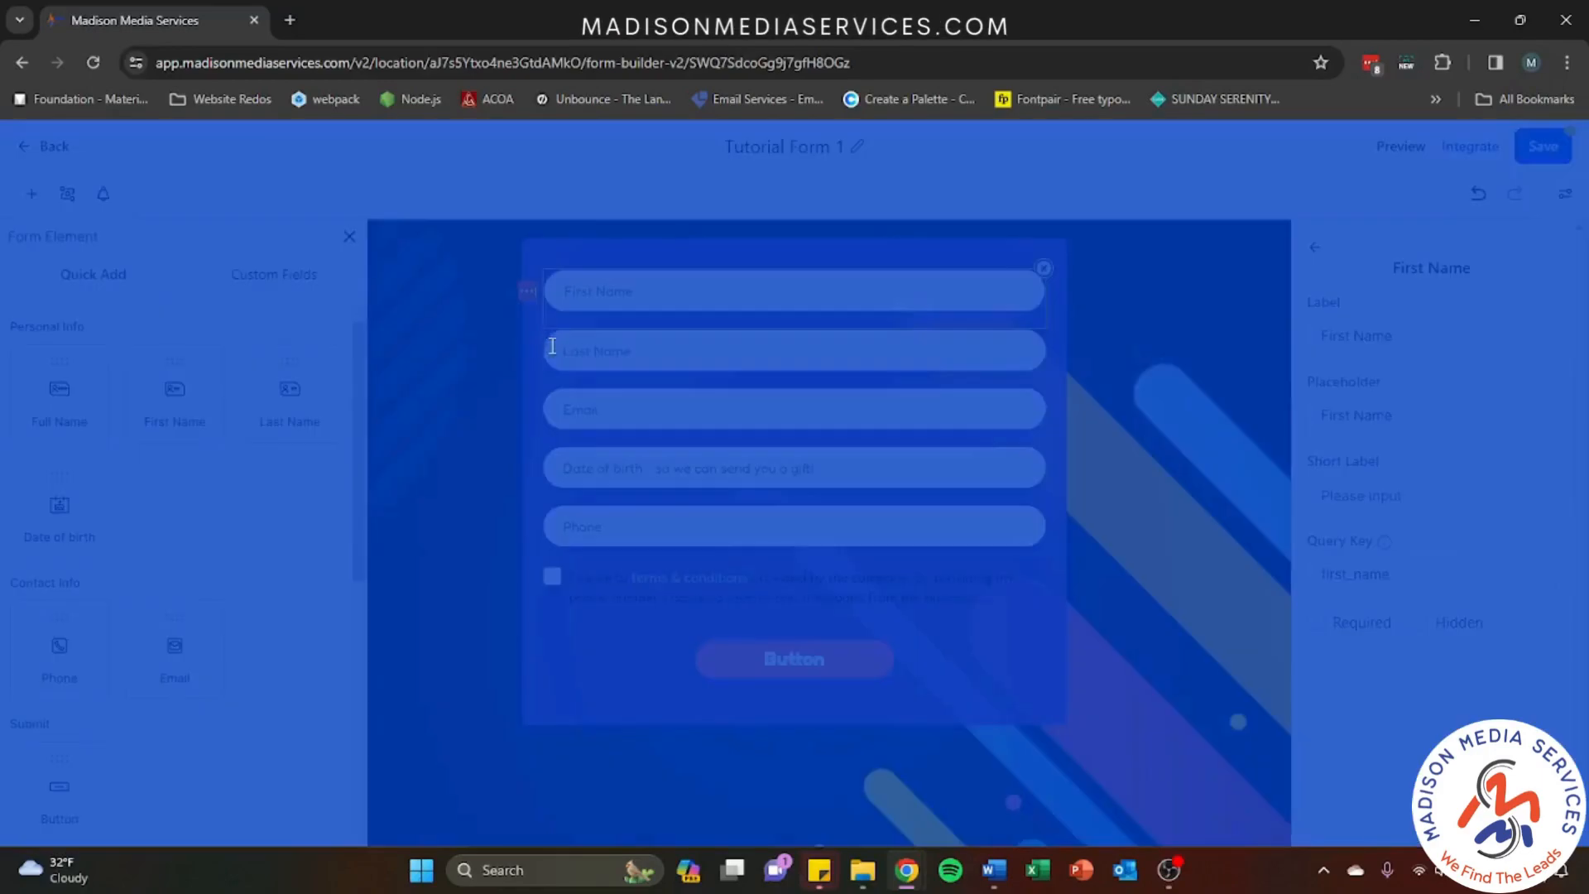
pyautogui.click(547, 325)
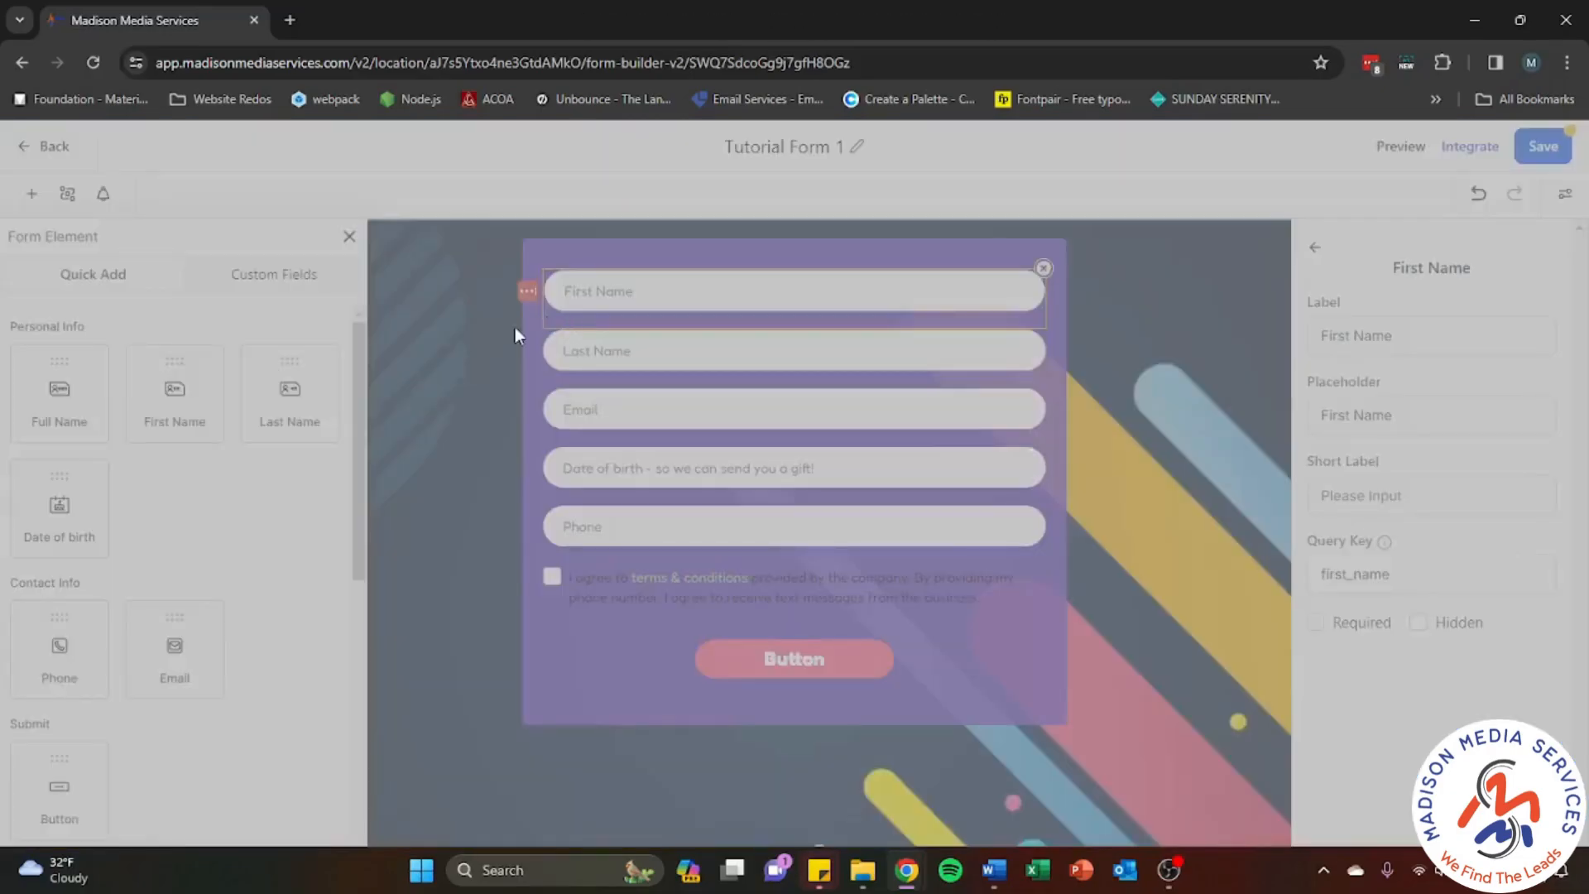
pyautogui.click(515, 326)
pyautogui.click(544, 307)
pyautogui.moveTo(550, 315)
pyautogui.mouseDown()
pyautogui.moveTo(558, 429)
pyautogui.moveTo(557, 323)
pyautogui.moveTo(568, 408)
pyautogui.moveTo(558, 524)
pyautogui.moveTo(554, 305)
pyautogui.mouseUp()
# - Move the Date of birth field below the Phone field in the form
pyautogui.click(555, 435)
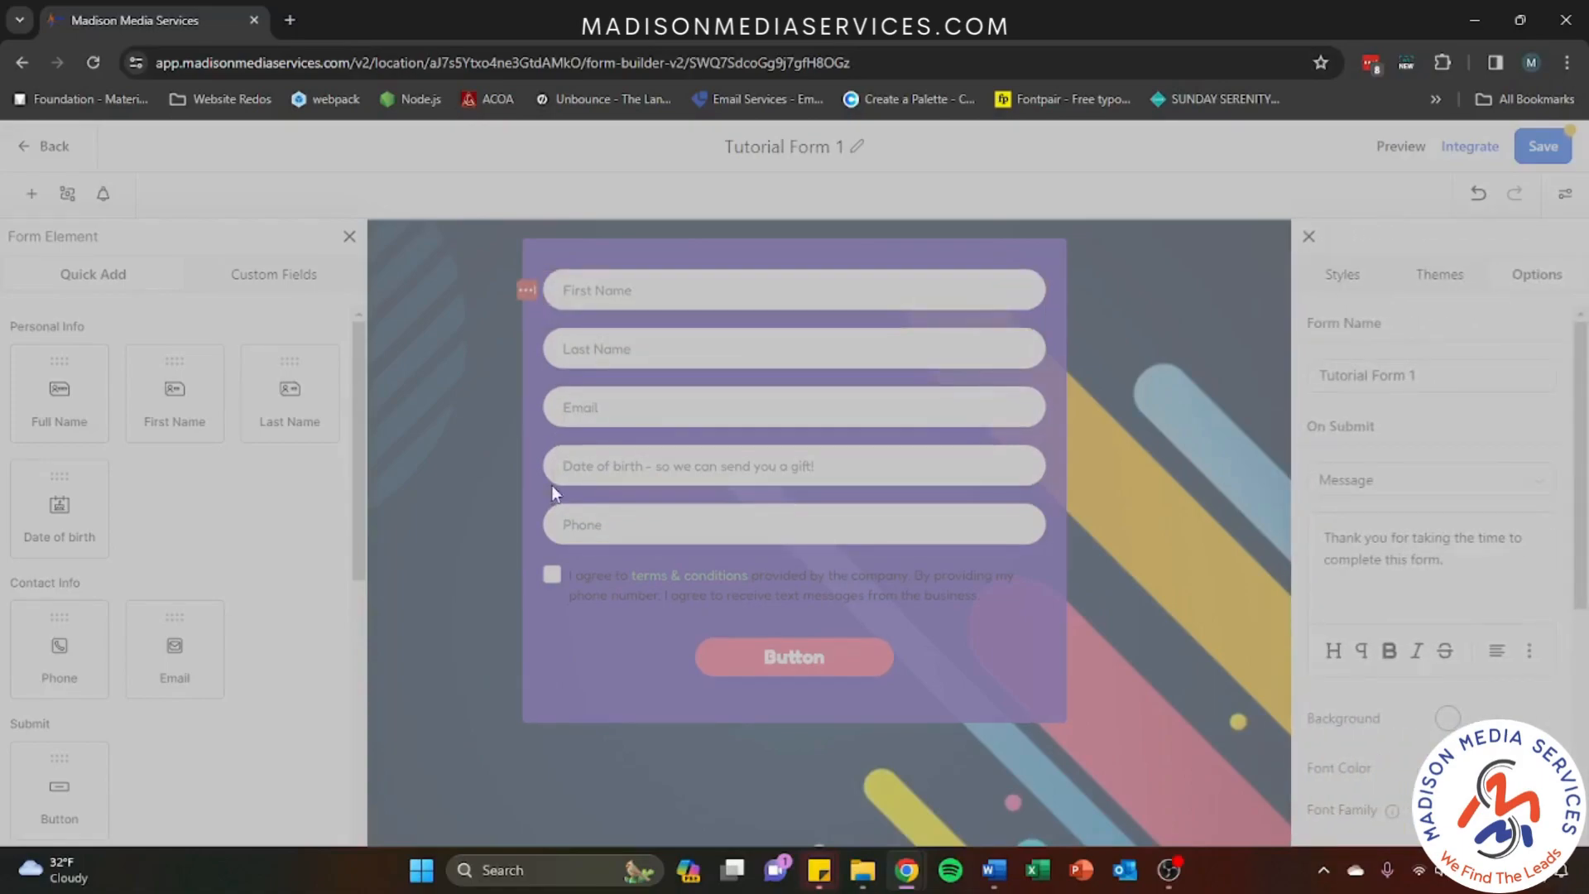
pyautogui.click(526, 479)
pyautogui.moveTo(549, 485); pyautogui.dragTo(549, 546)
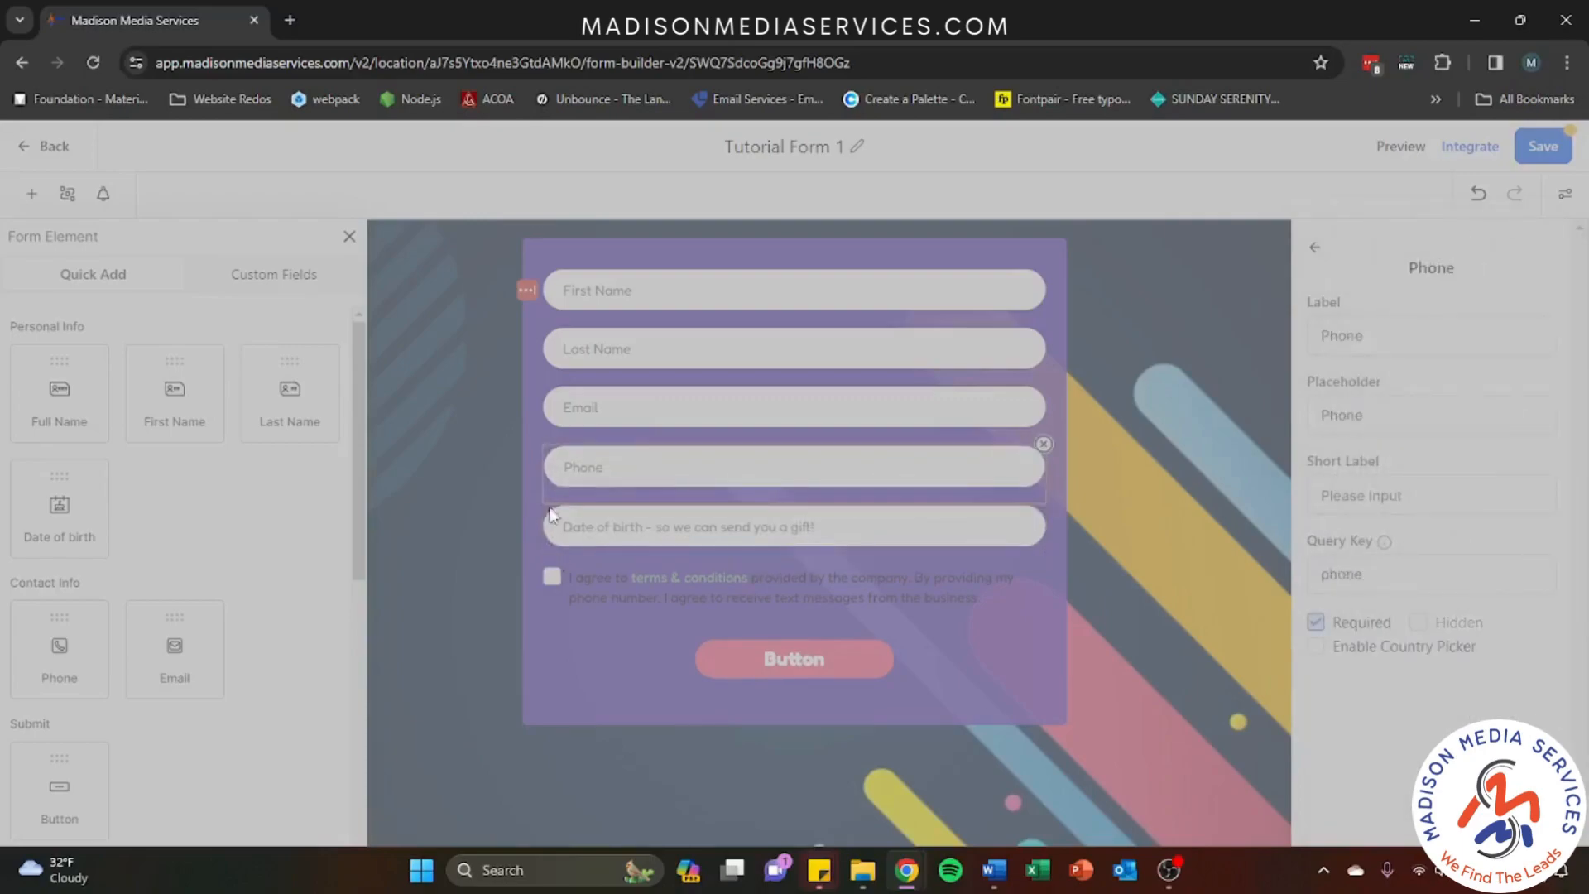
pyautogui.click(527, 523)
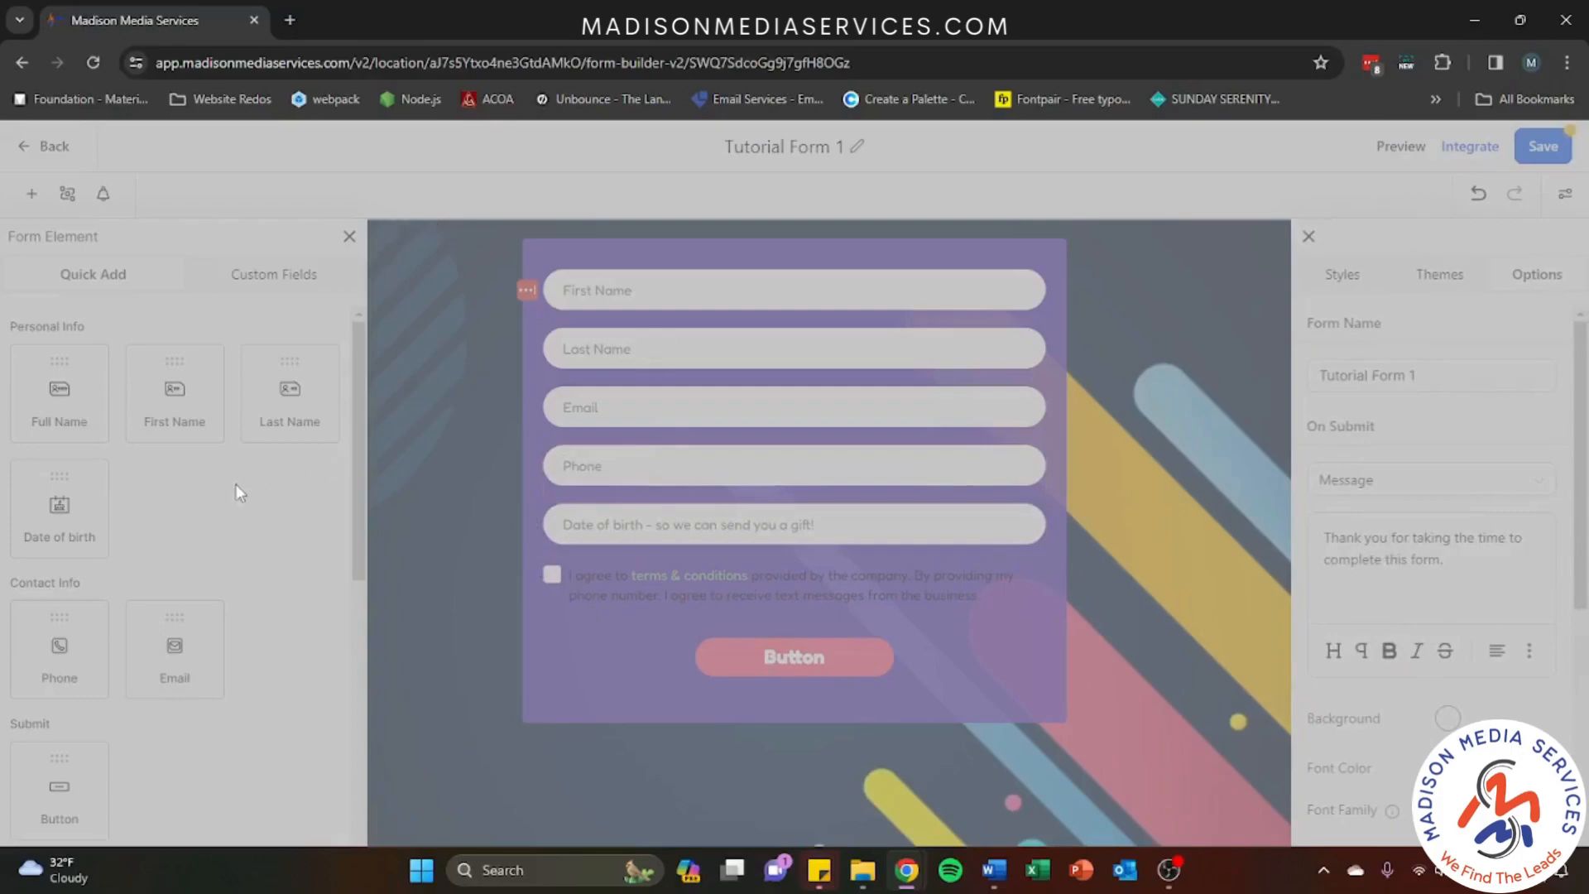
# - Browse the existing custom fields and the field types offered for a new custom field, then return to the quick-add elements
pyautogui.click(264, 283)
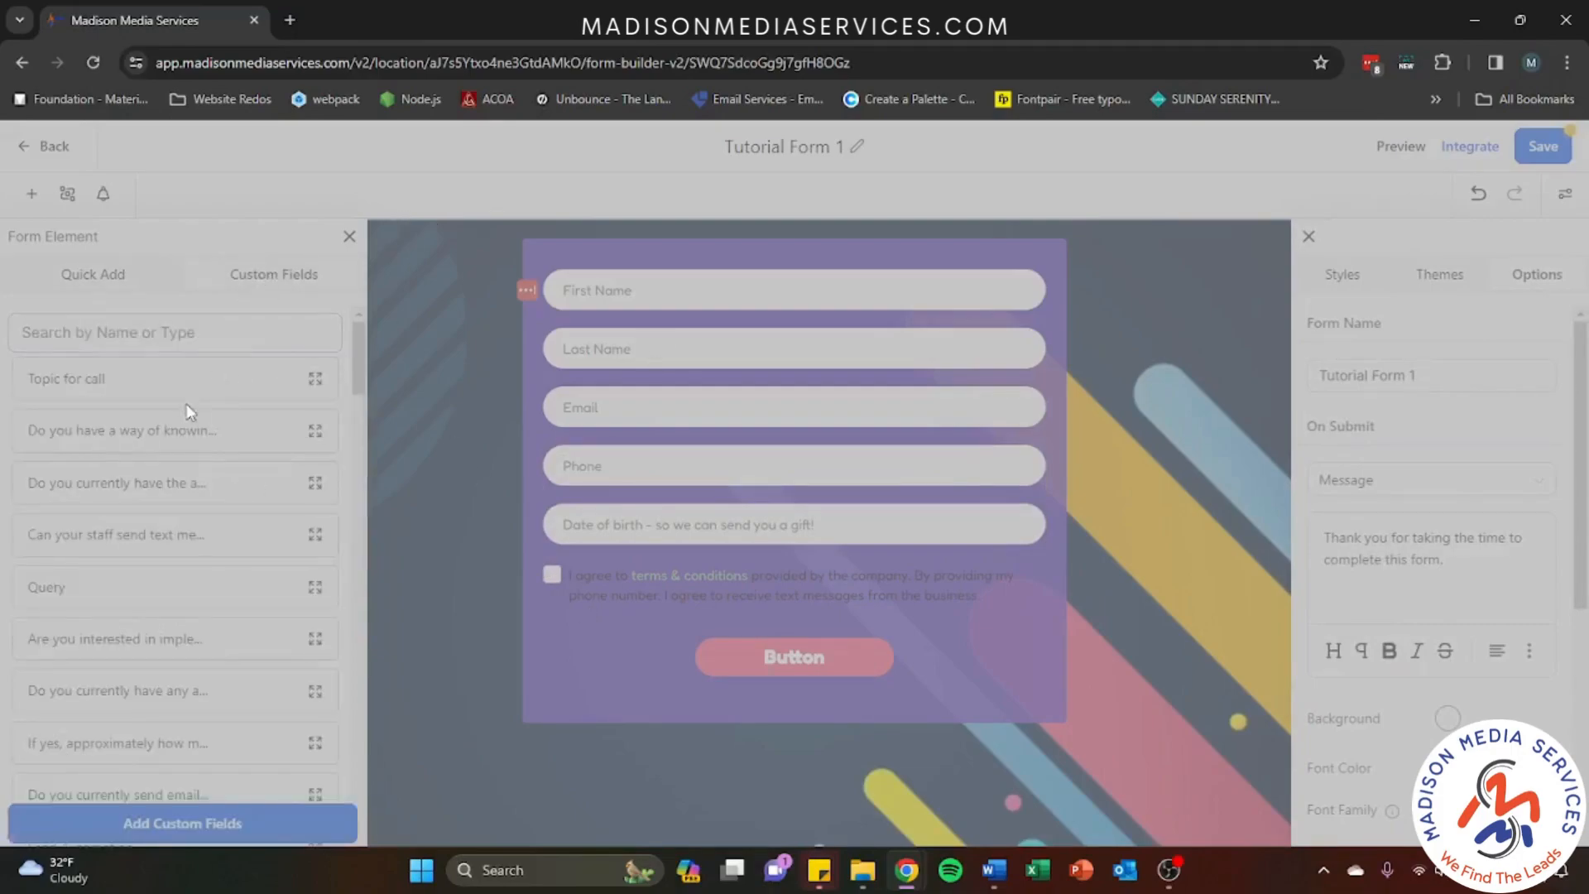
pyautogui.scroll(-10, 182, 503)
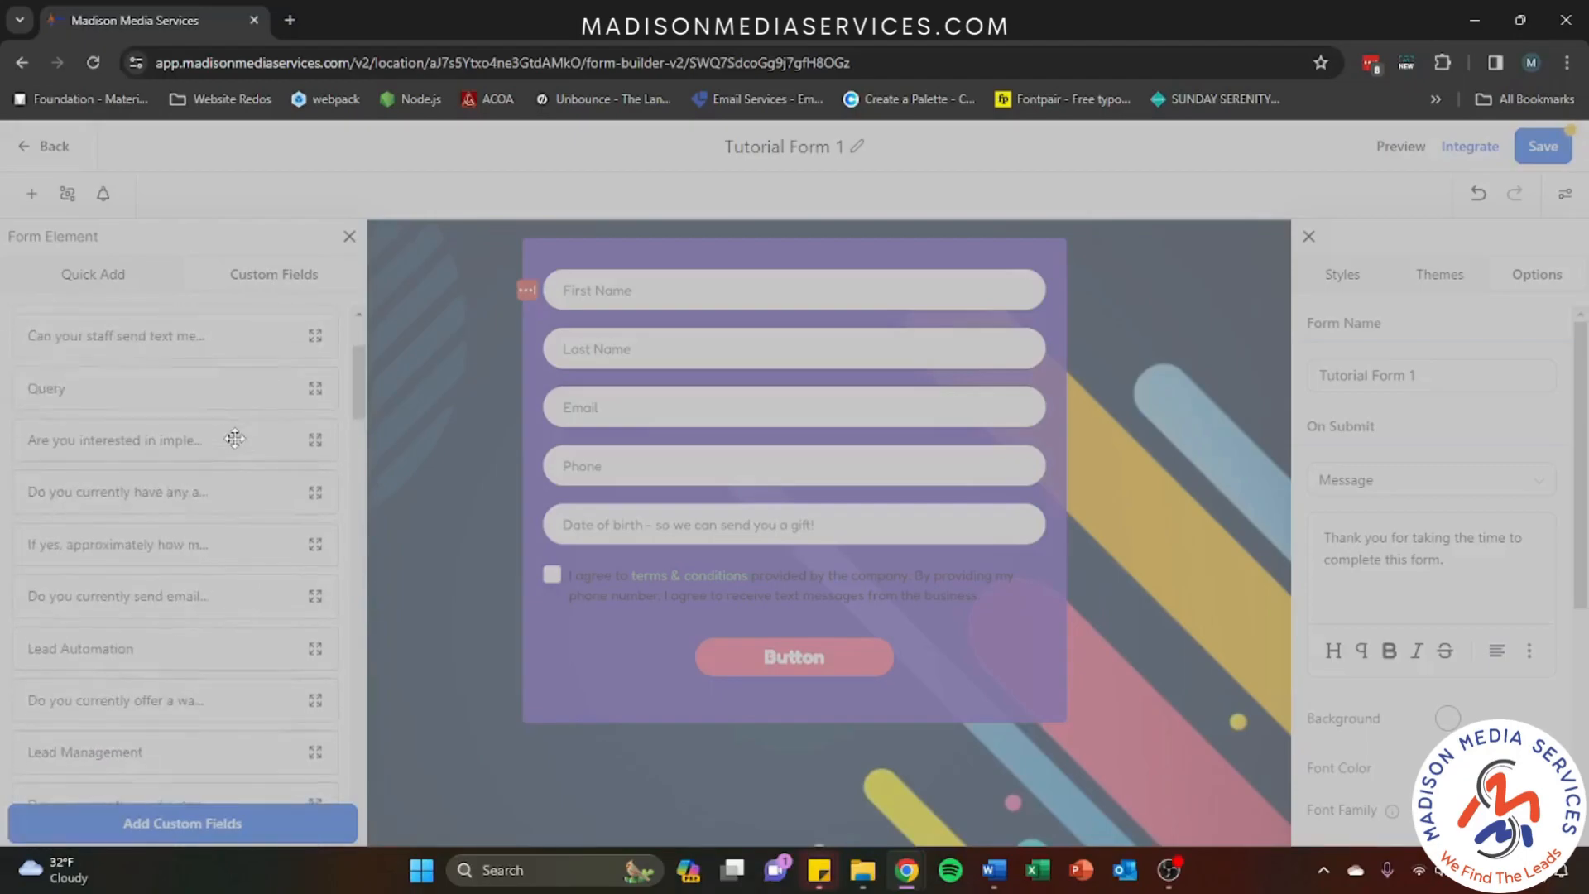
pyautogui.scroll(-10, 235, 437)
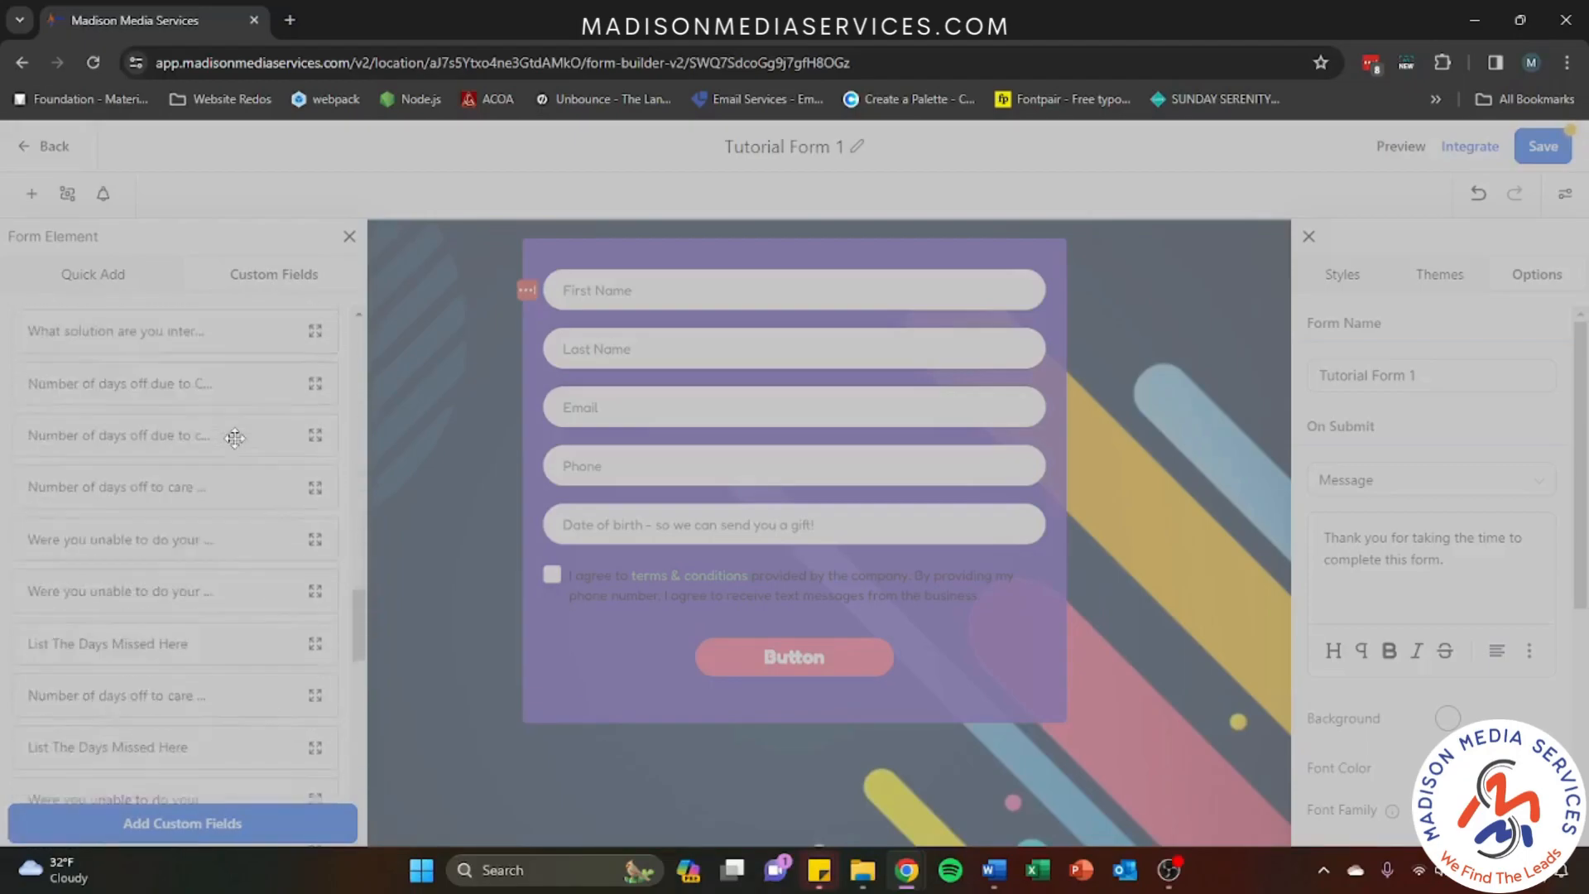
pyautogui.click(124, 828)
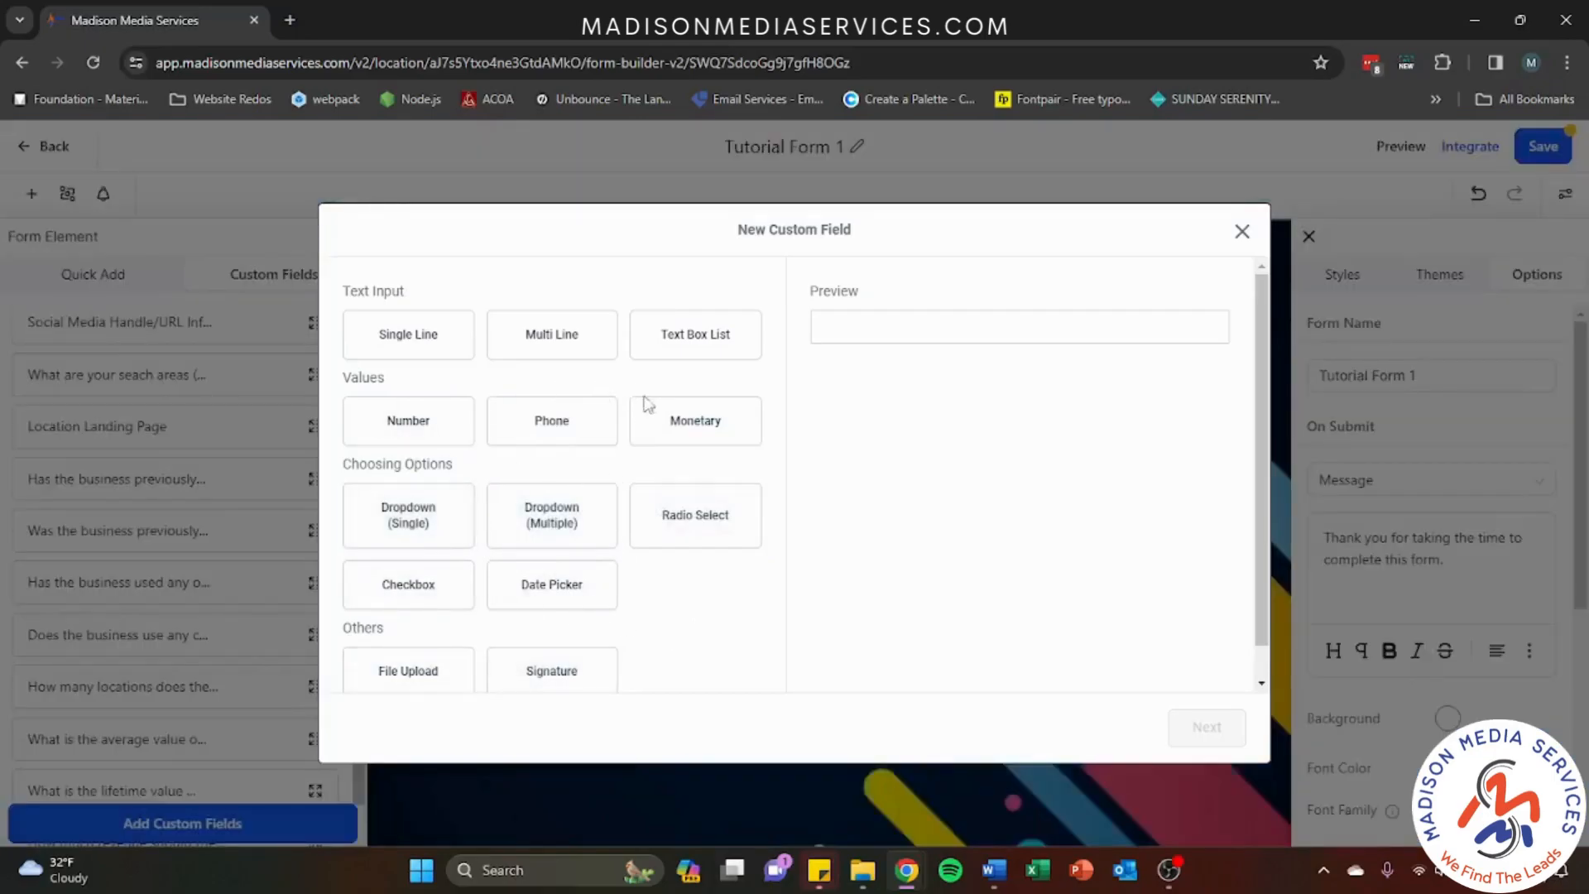
pyautogui.click(506, 591)
pyautogui.scroll(1, 507, 598)
pyautogui.click(1241, 233)
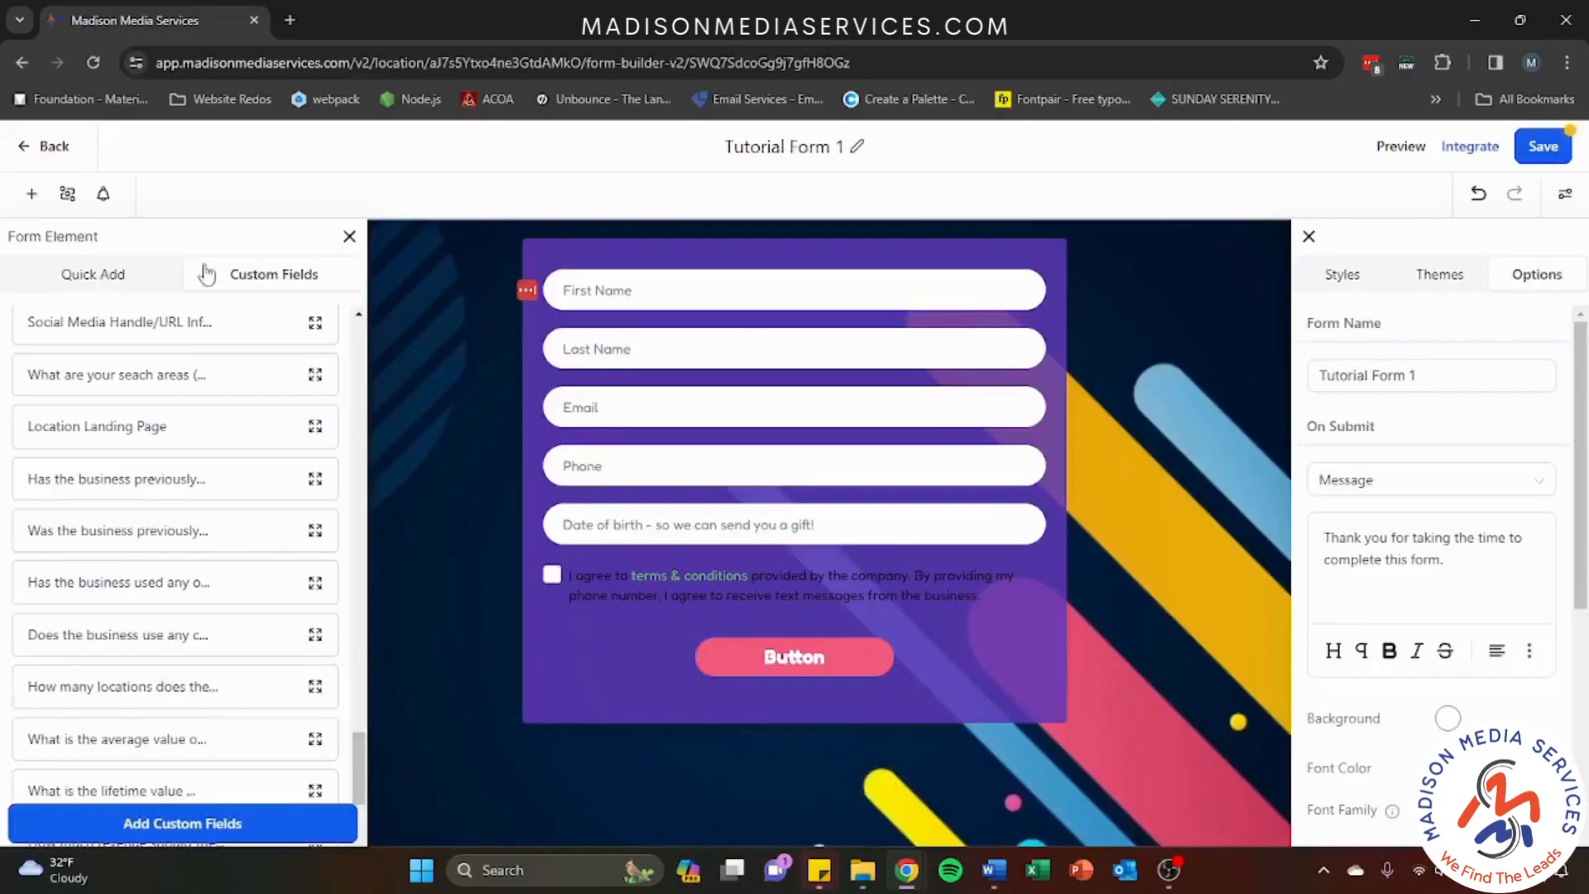
pyautogui.click(157, 281)
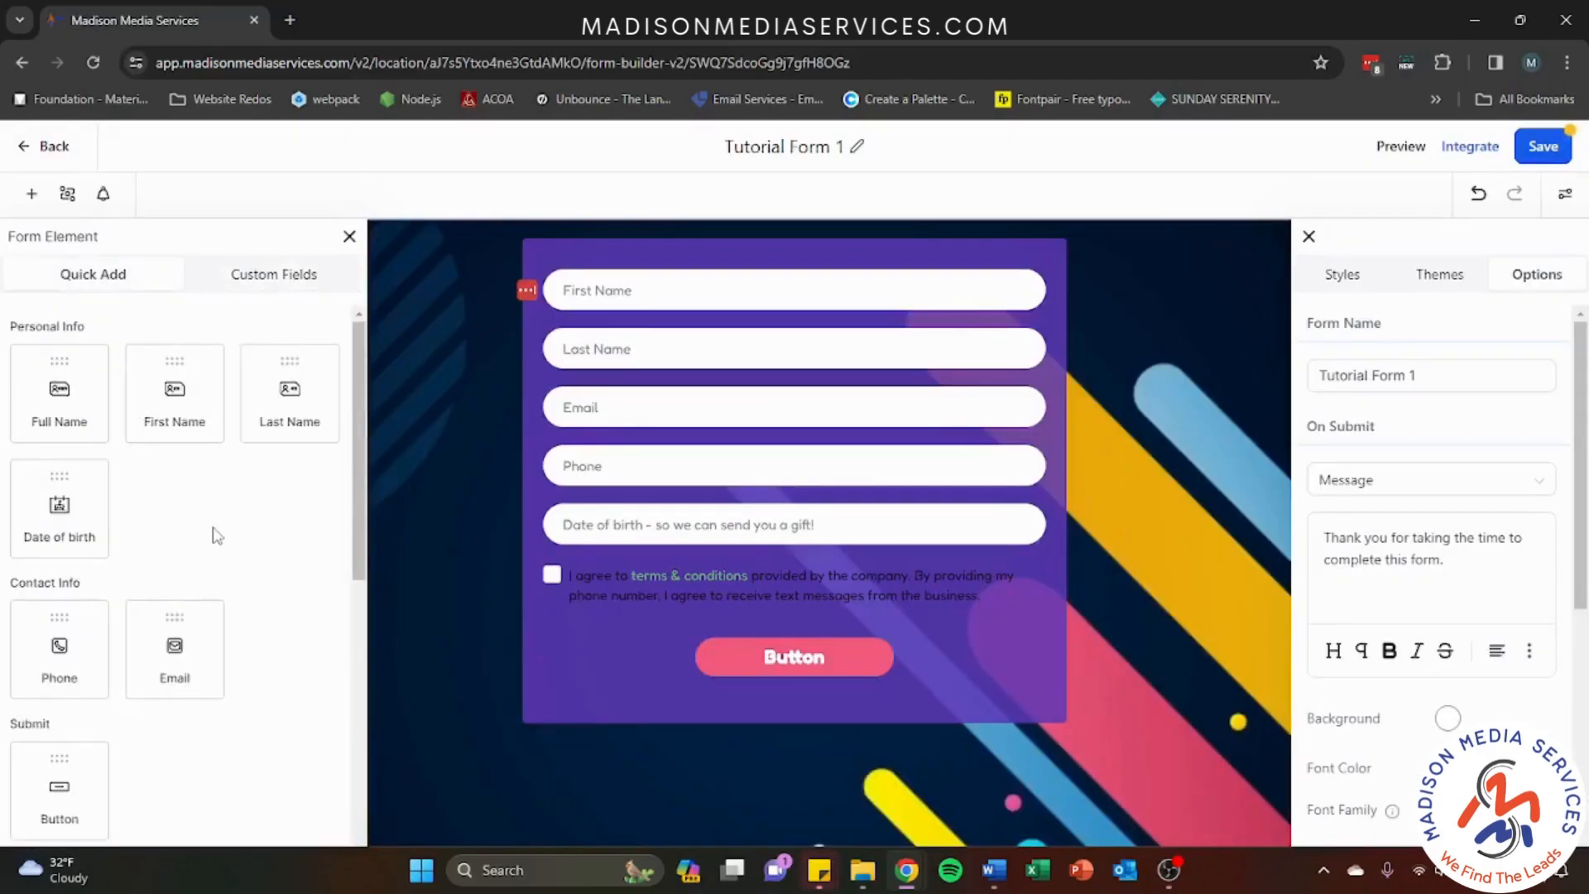
# - Review the form's available condition types and its email notification and auto responder settings without changing them
pyautogui.click(66, 198)
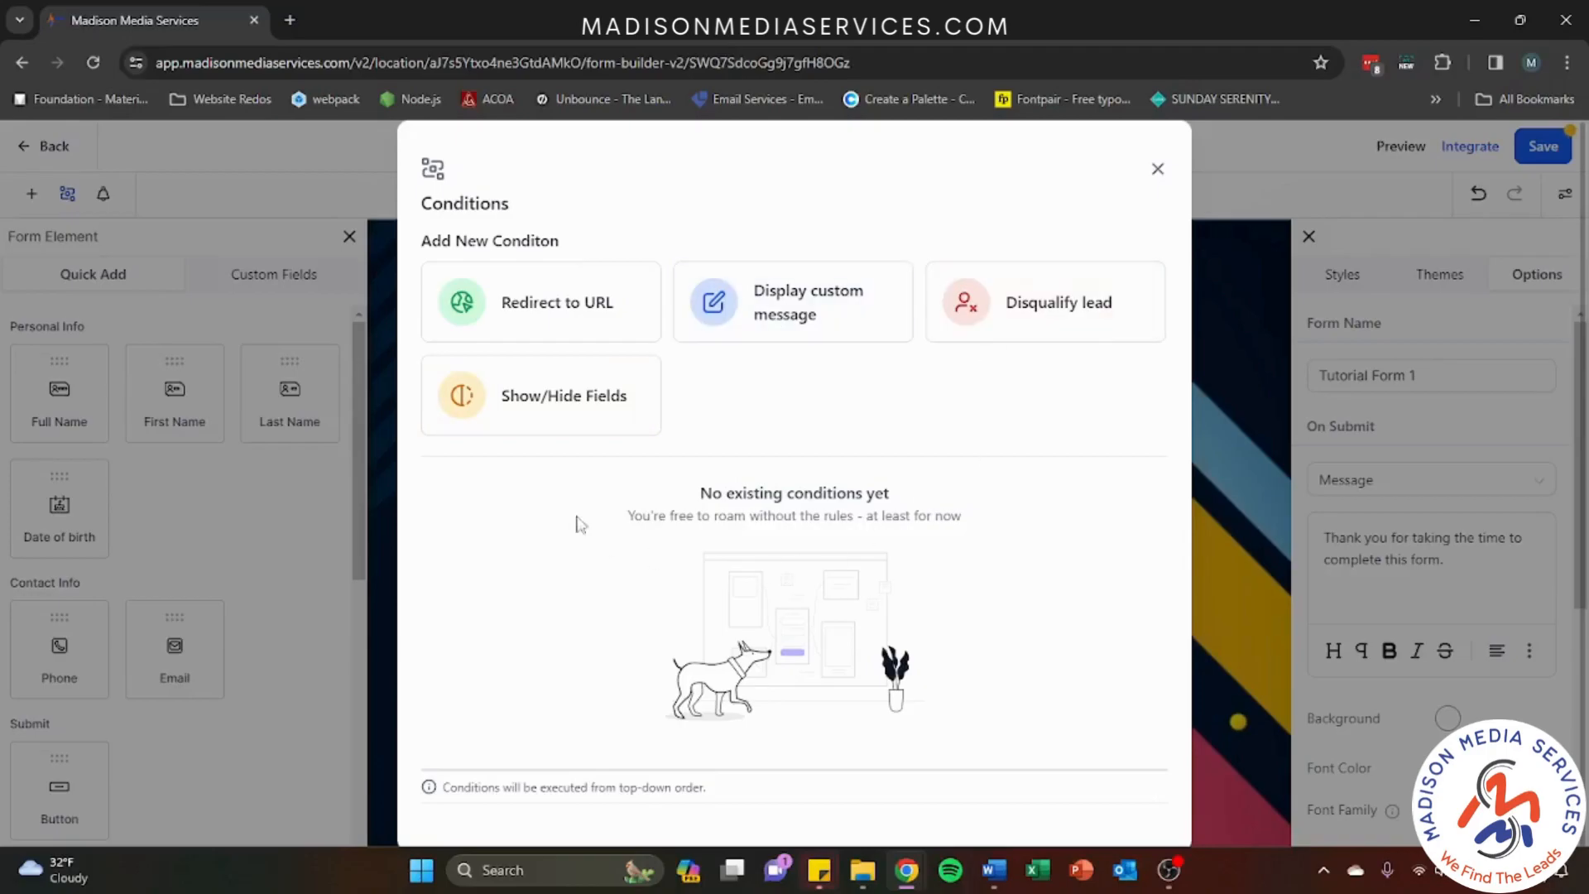
pyautogui.hotkey('alt', 'Tab')
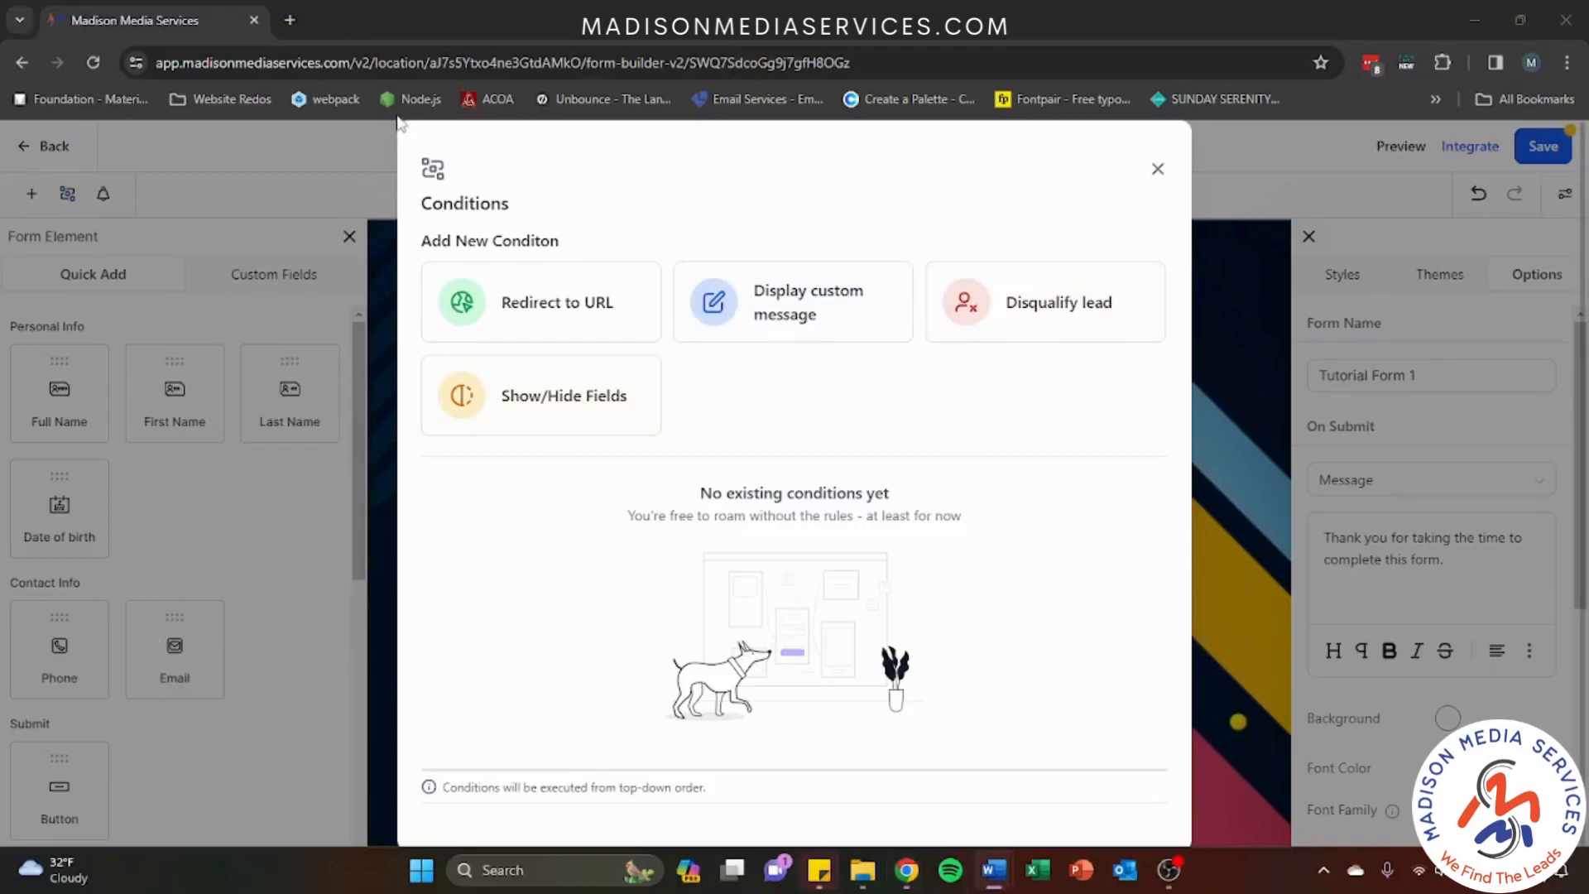
pyautogui.click(1157, 169)
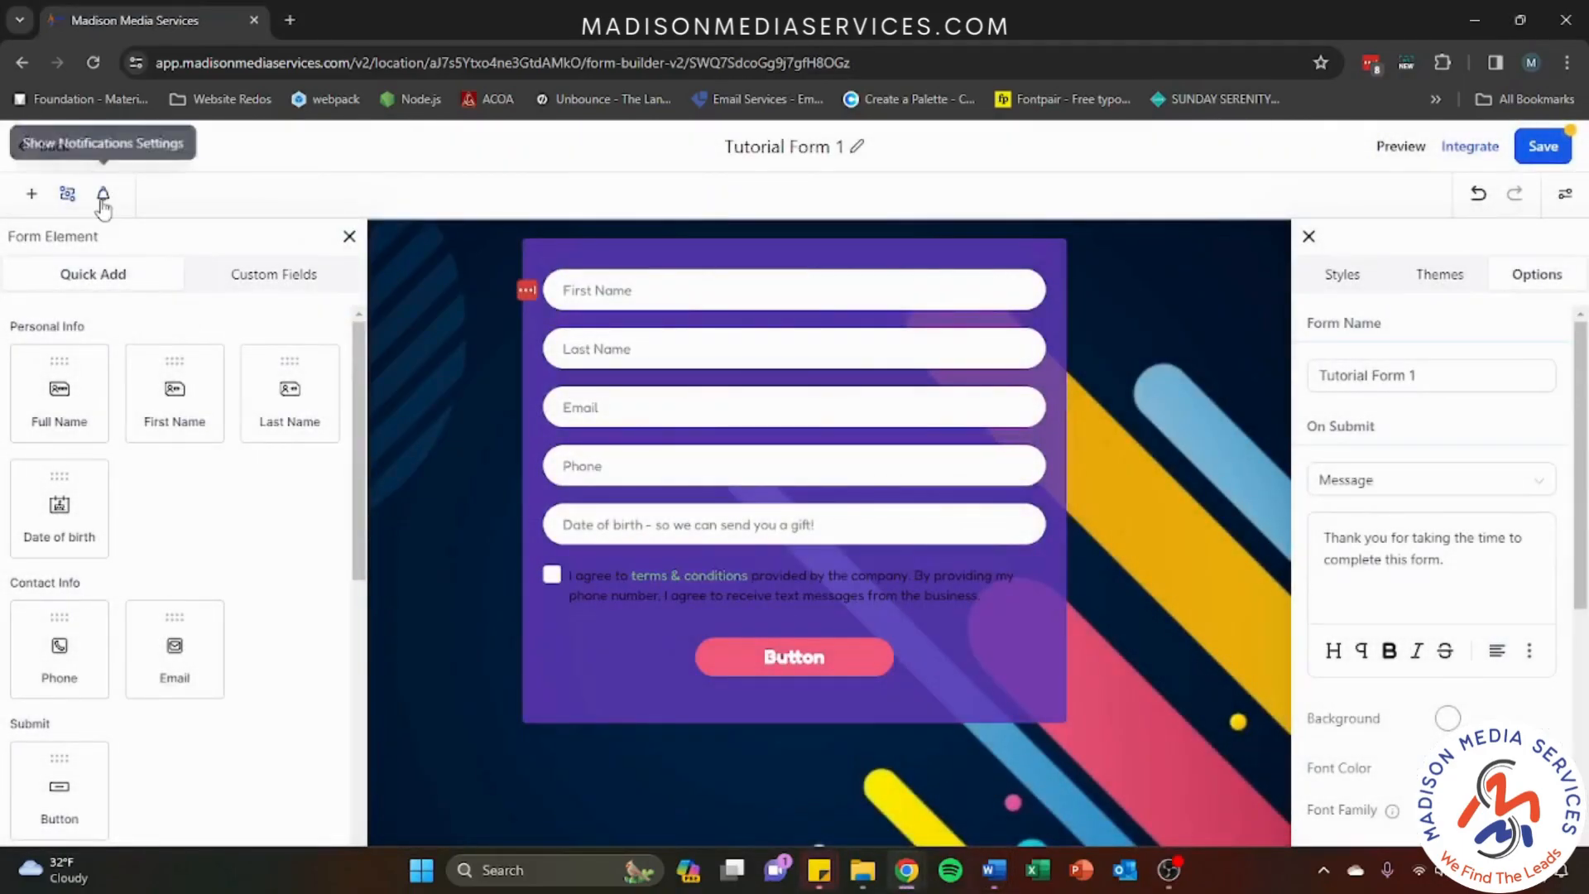
pyautogui.click(101, 202)
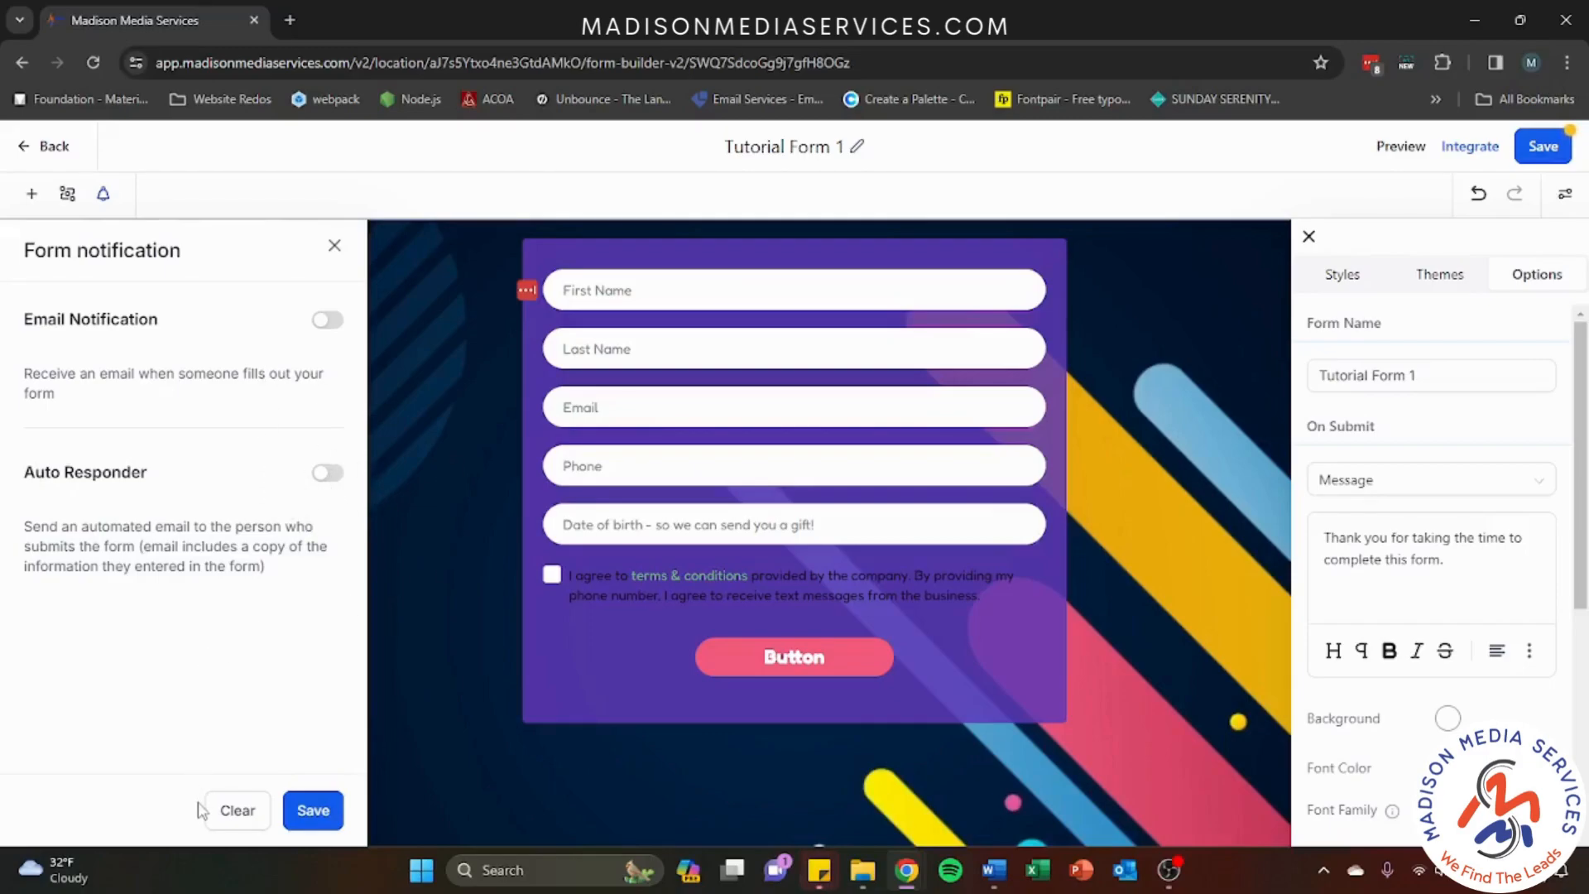
pyautogui.click(334, 246)
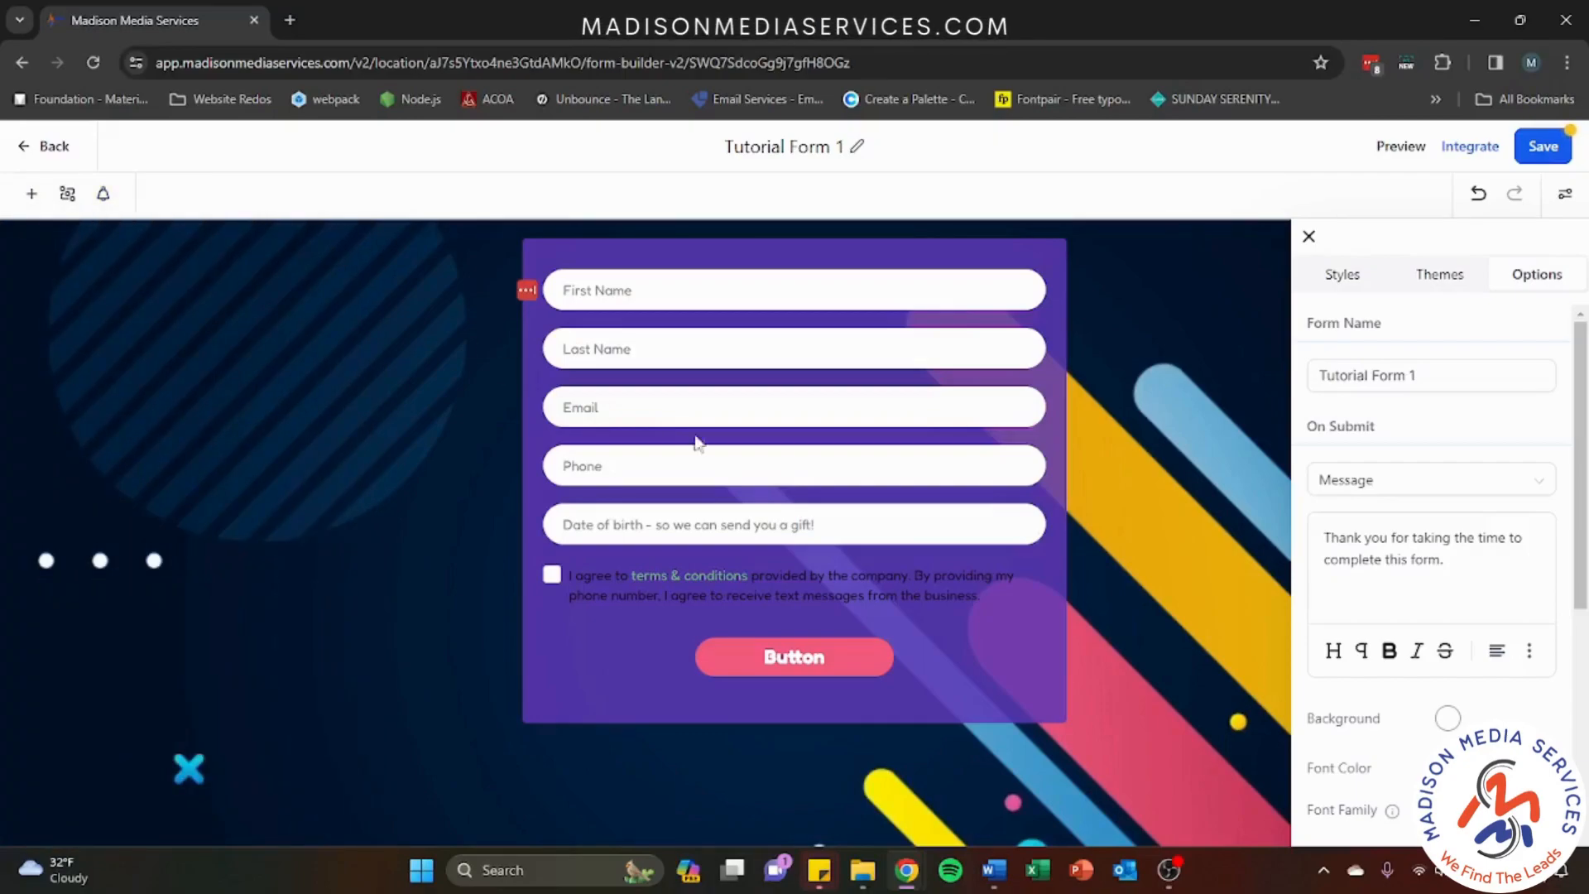
# - Preview the form in its own browser tab, check its web address and close the preview
pyautogui.click(1399, 154)
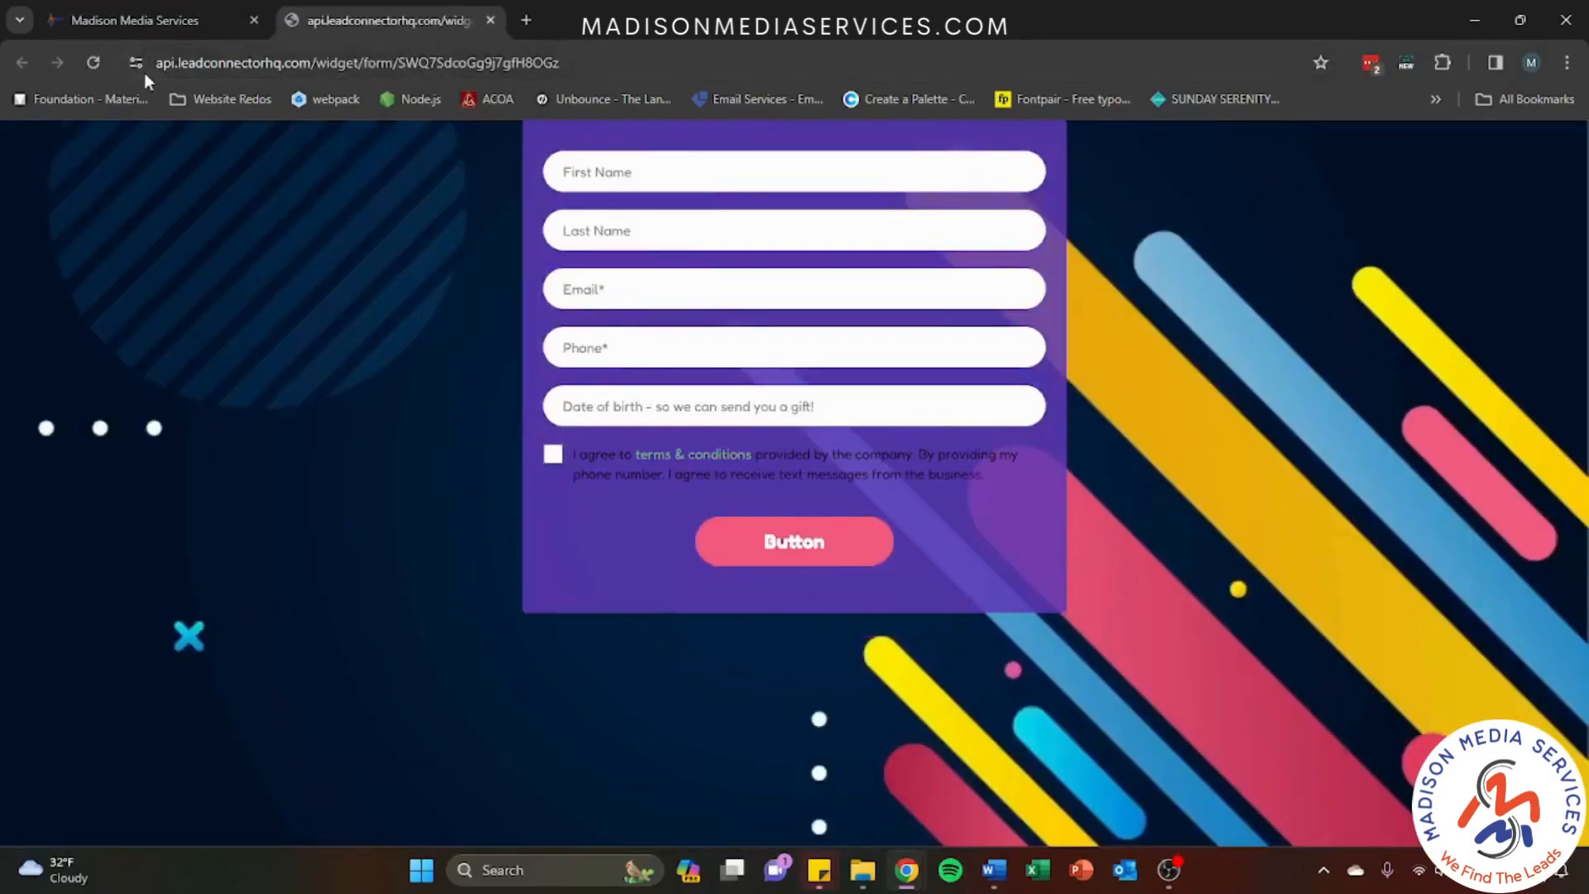
pyautogui.moveTo(153, 65); pyautogui.dragTo(687, 73)
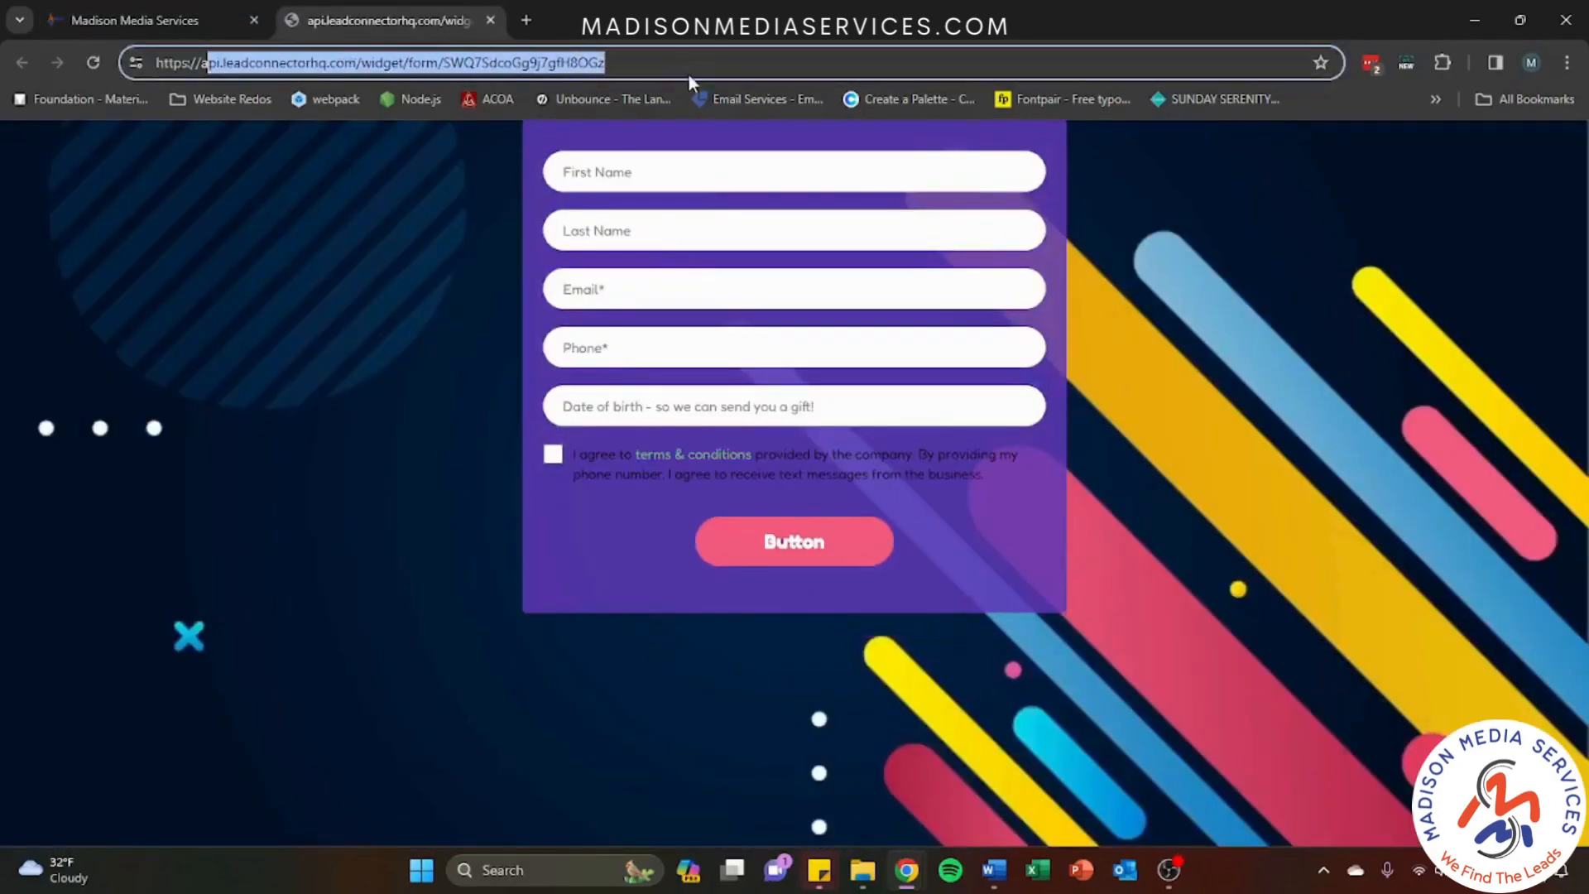
pyautogui.click(390, 368)
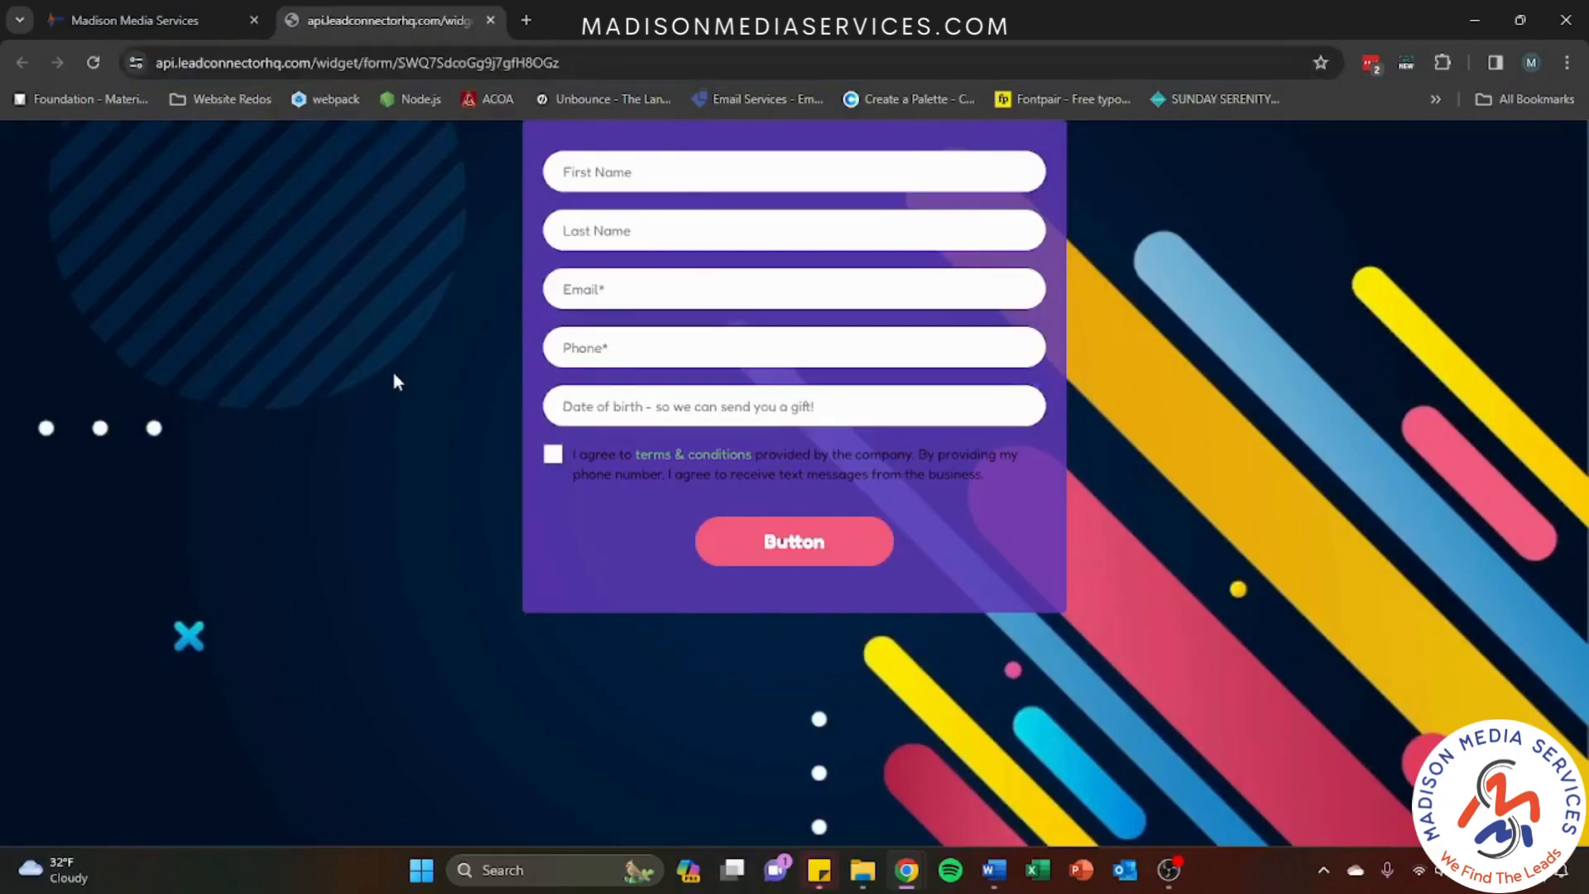
pyautogui.click(491, 20)
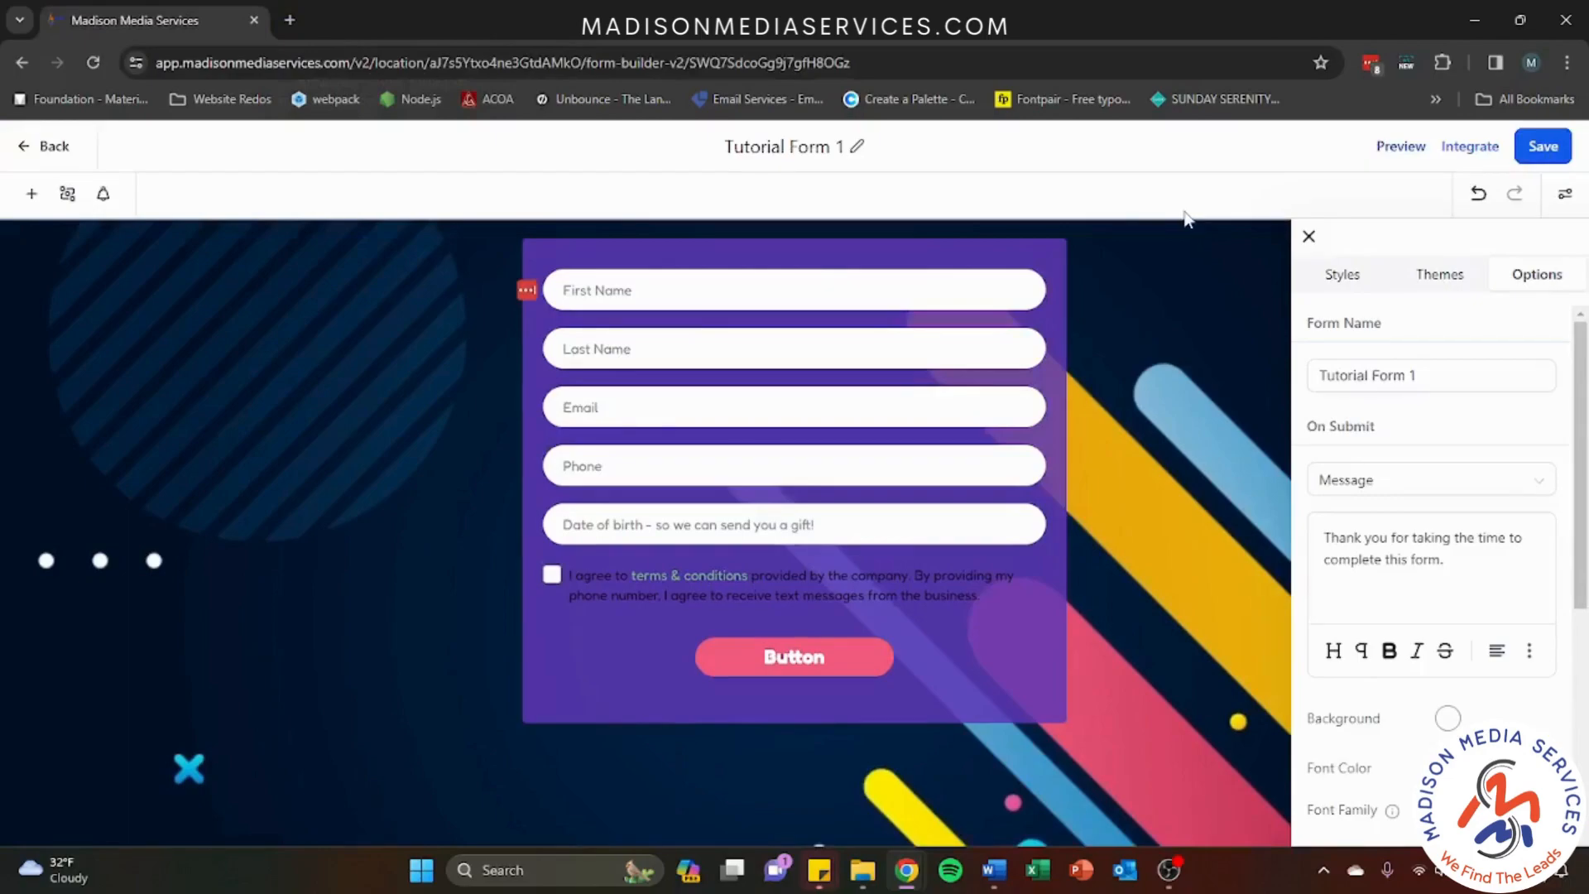
# - Examine the form's integration options, covering embed layout types, trigger type, activation and deactivation, and close them unchanged
pyautogui.click(1448, 147)
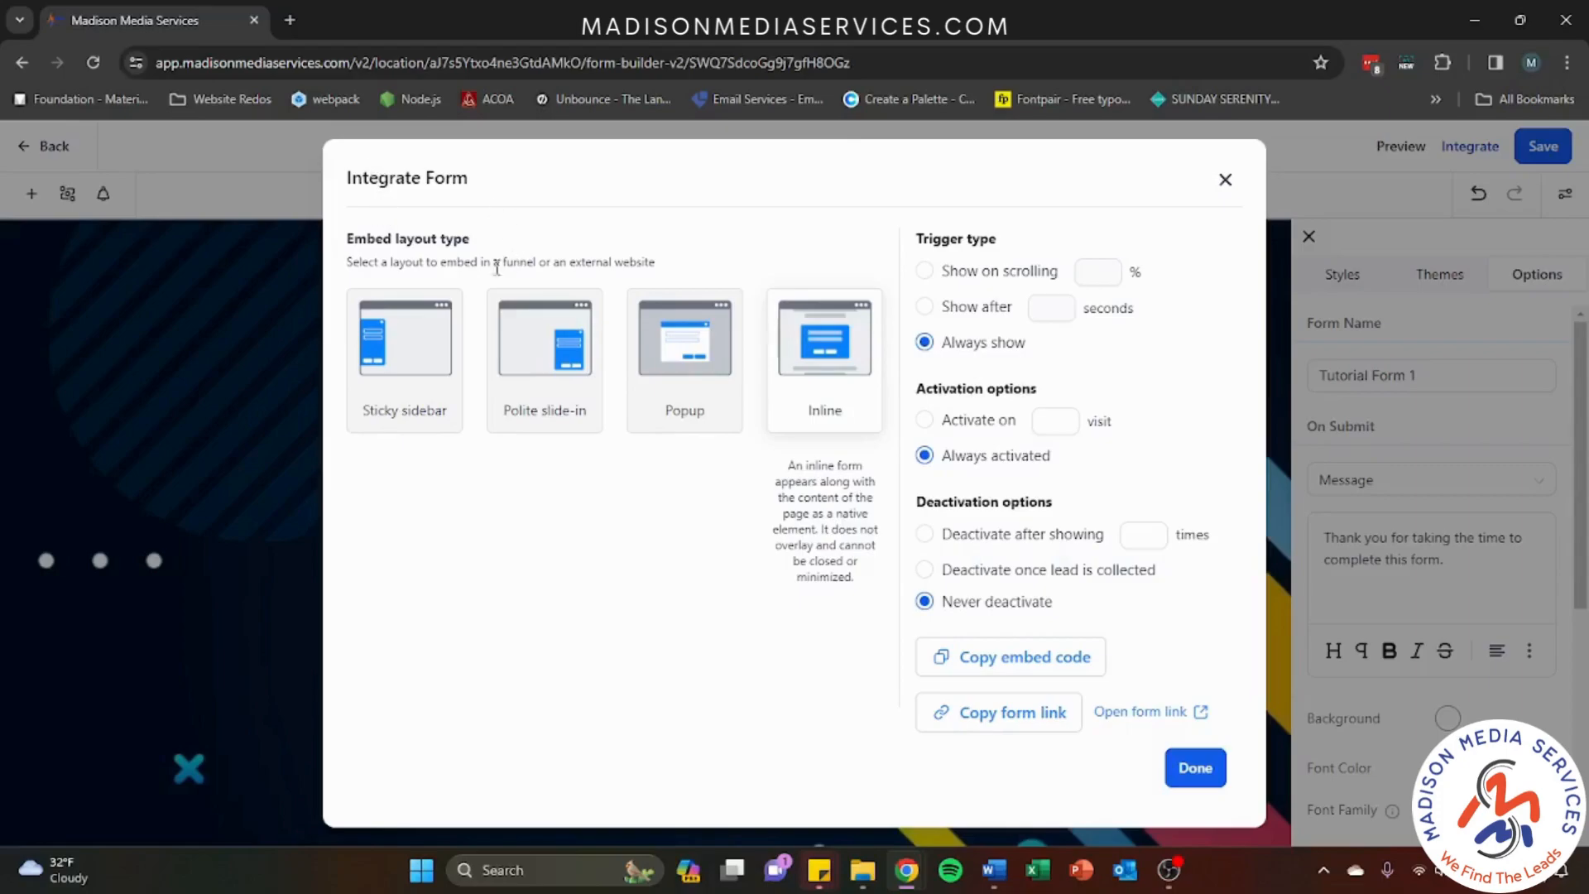
pyautogui.moveTo(438, 354)
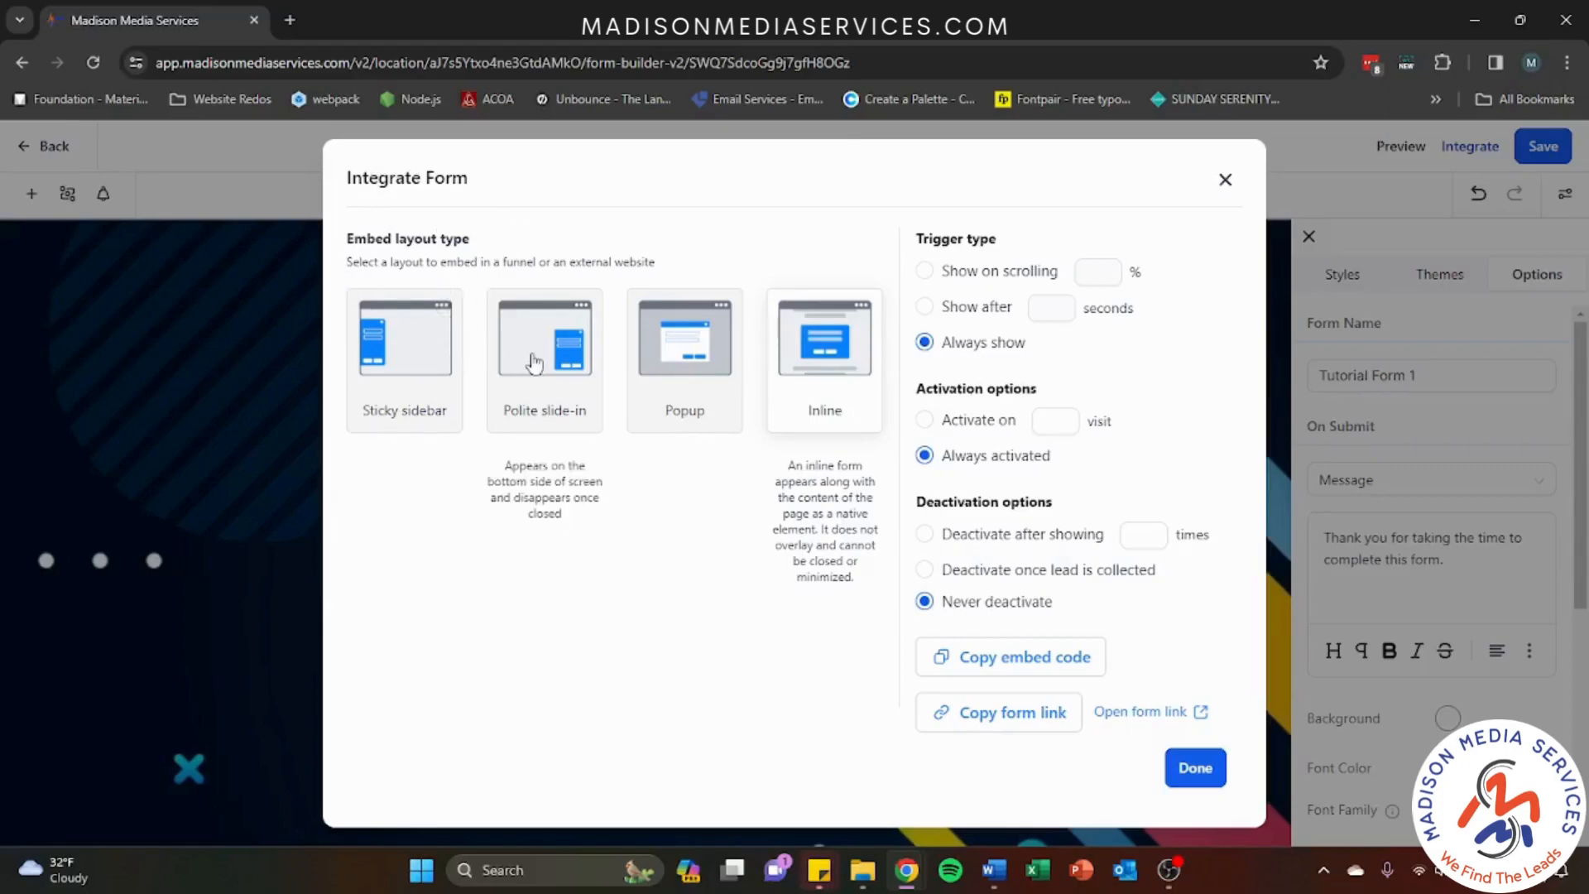
pyautogui.moveTo(672, 367)
pyautogui.moveTo(377, 370)
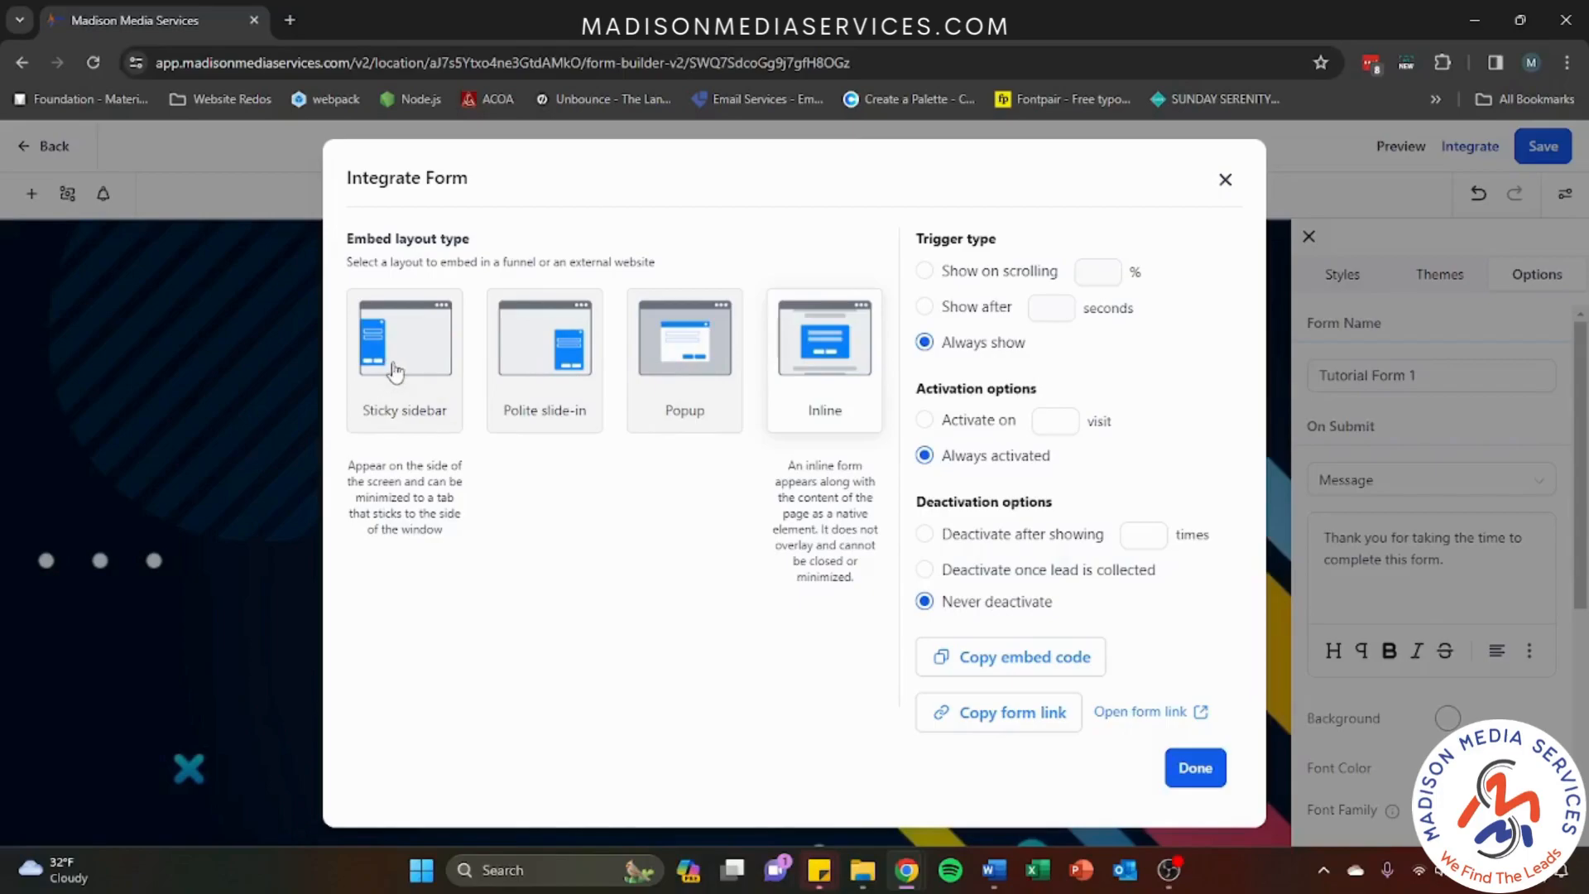
pyautogui.moveTo(530, 382)
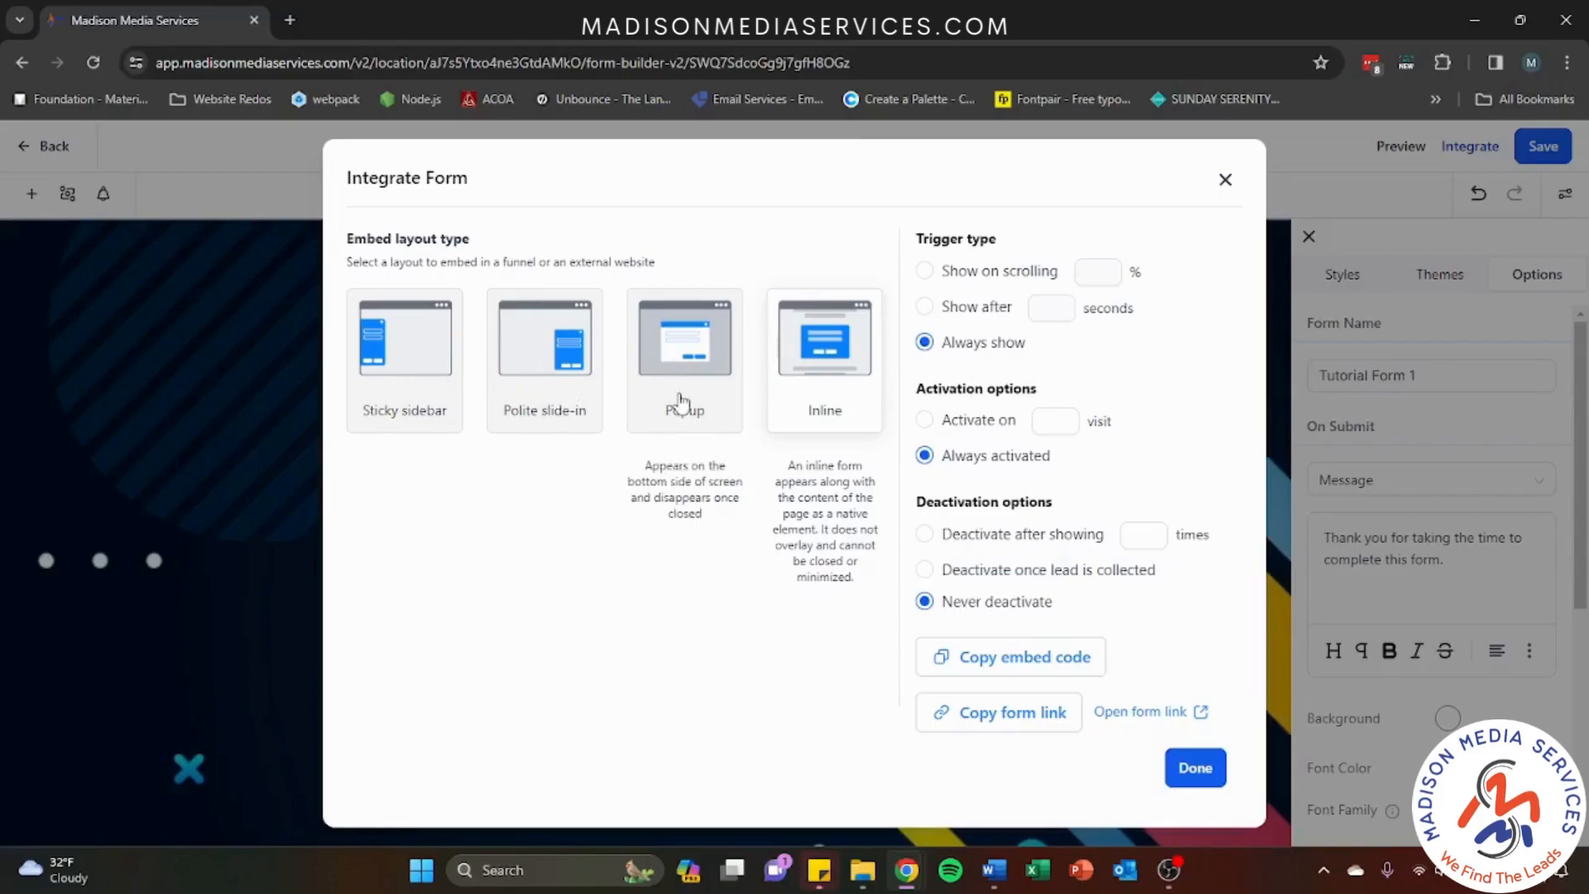
pyautogui.moveTo(920, 237); pyautogui.dragTo(1013, 246)
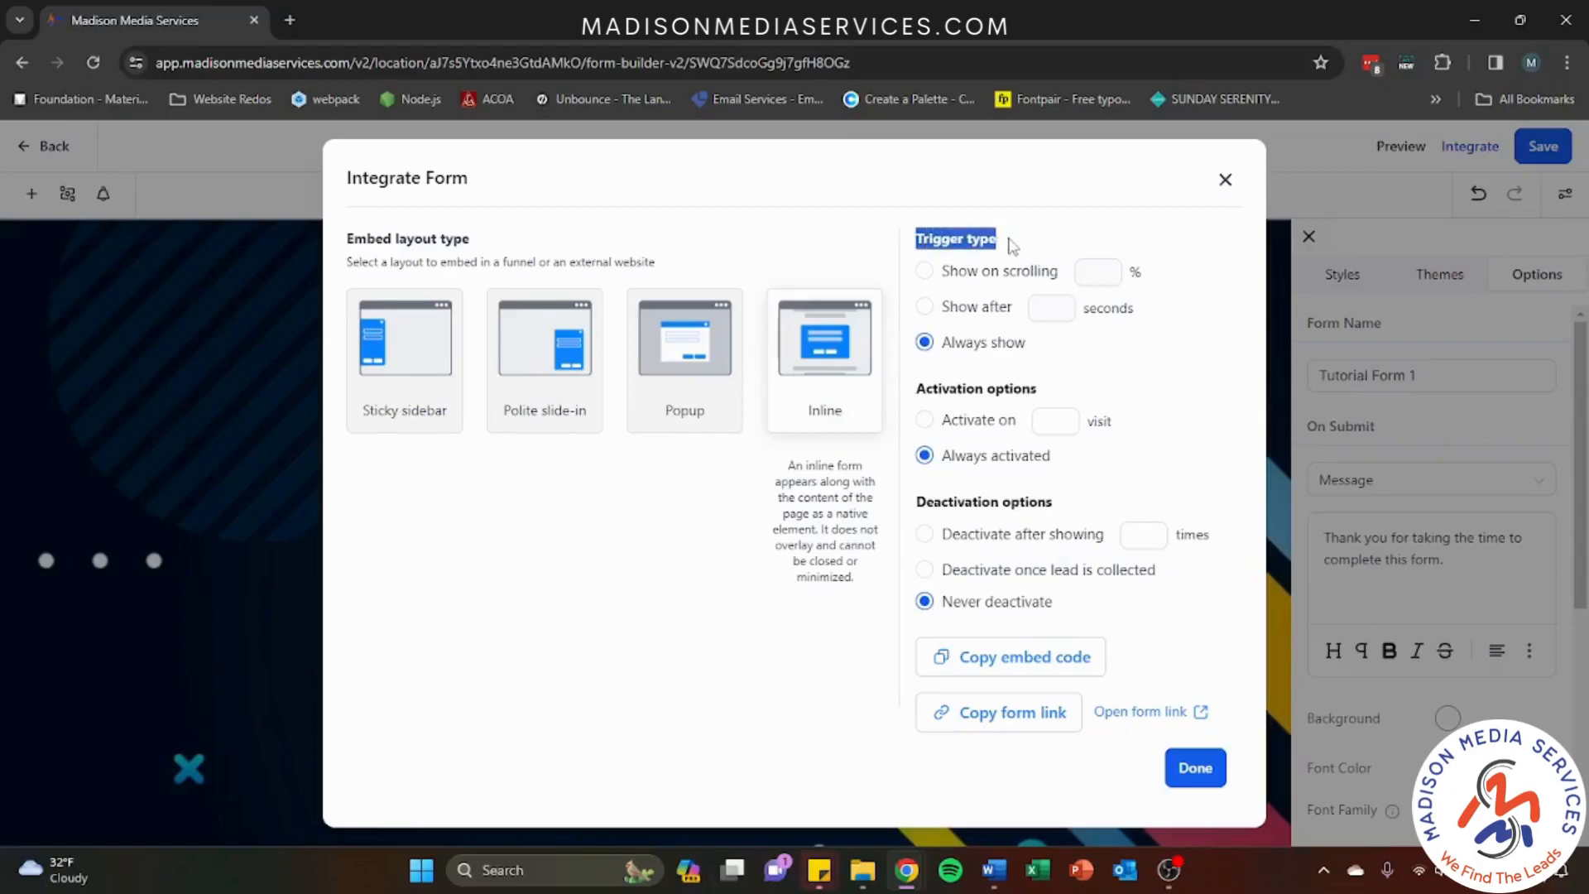
pyautogui.click(1044, 248)
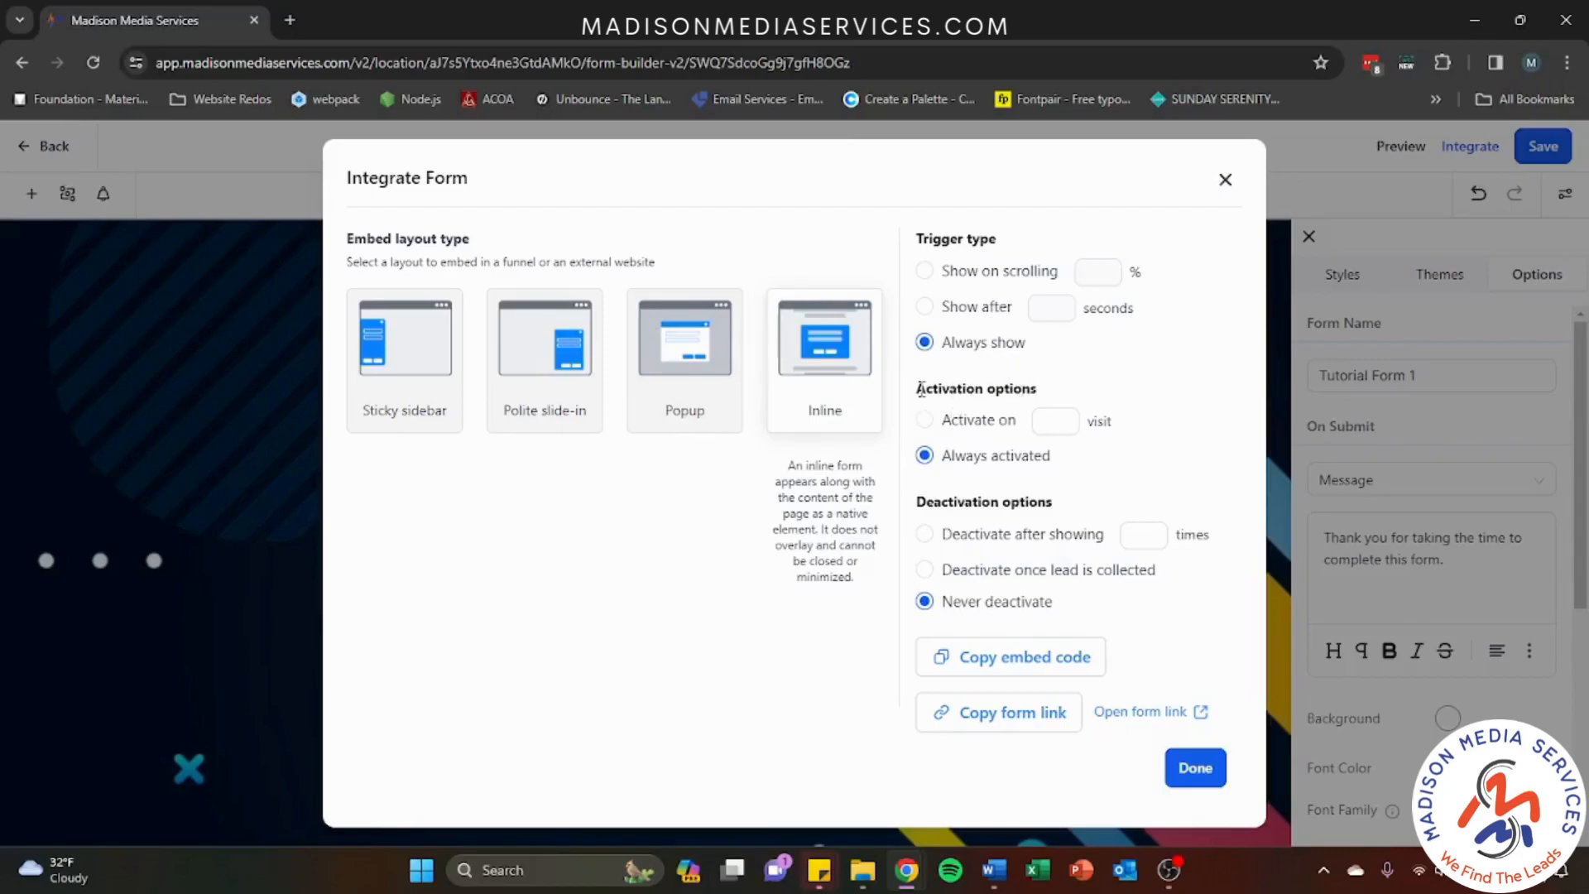
pyautogui.moveTo(915, 388); pyautogui.dragTo(1043, 404)
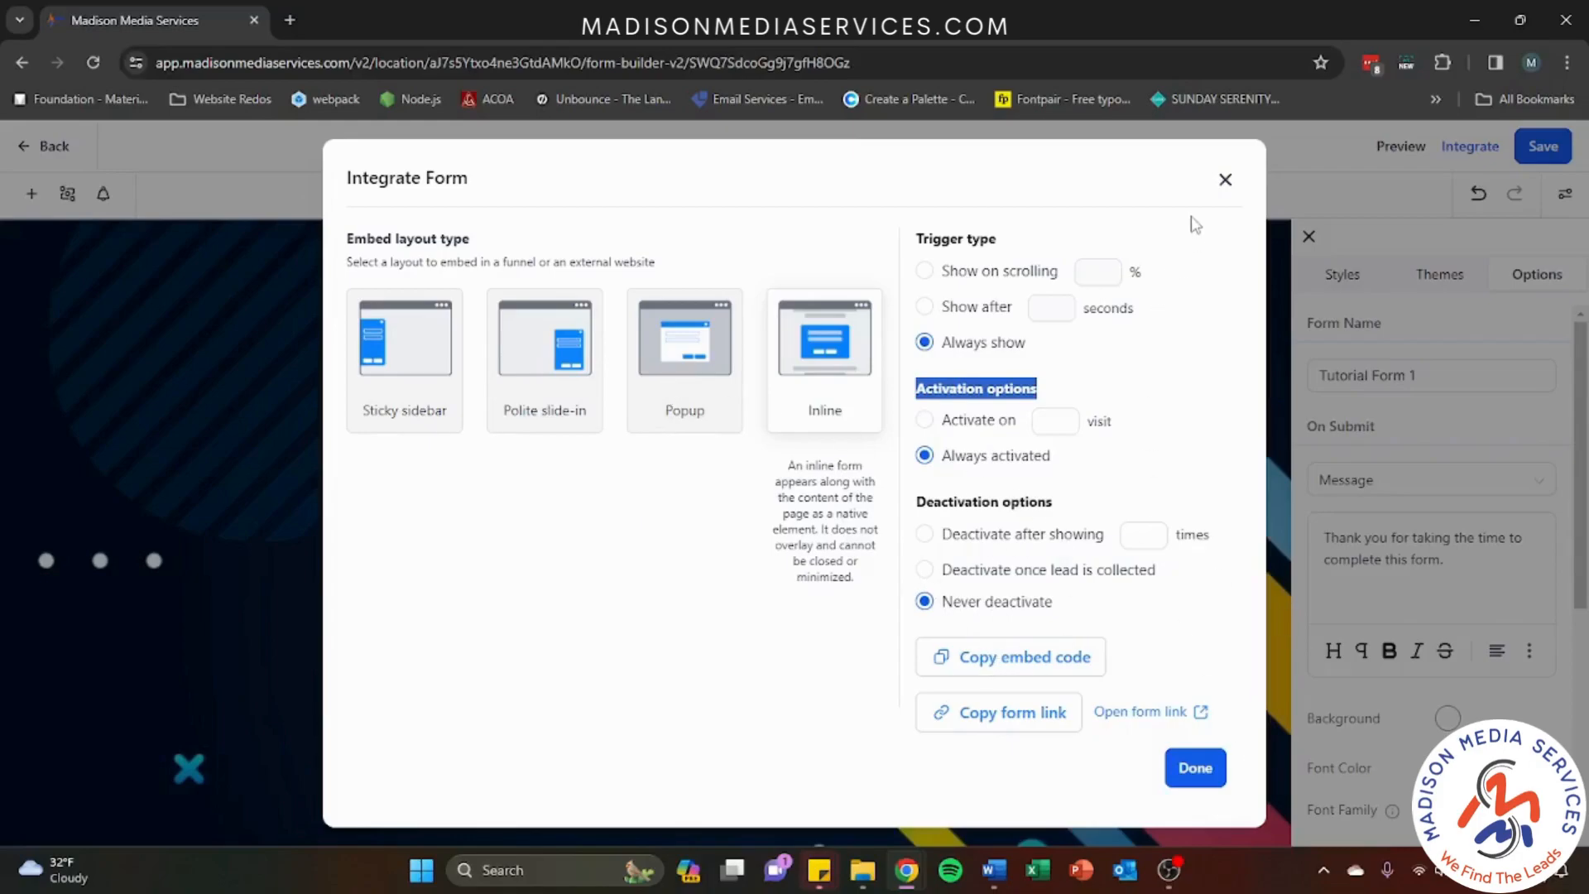
pyautogui.click(1225, 180)
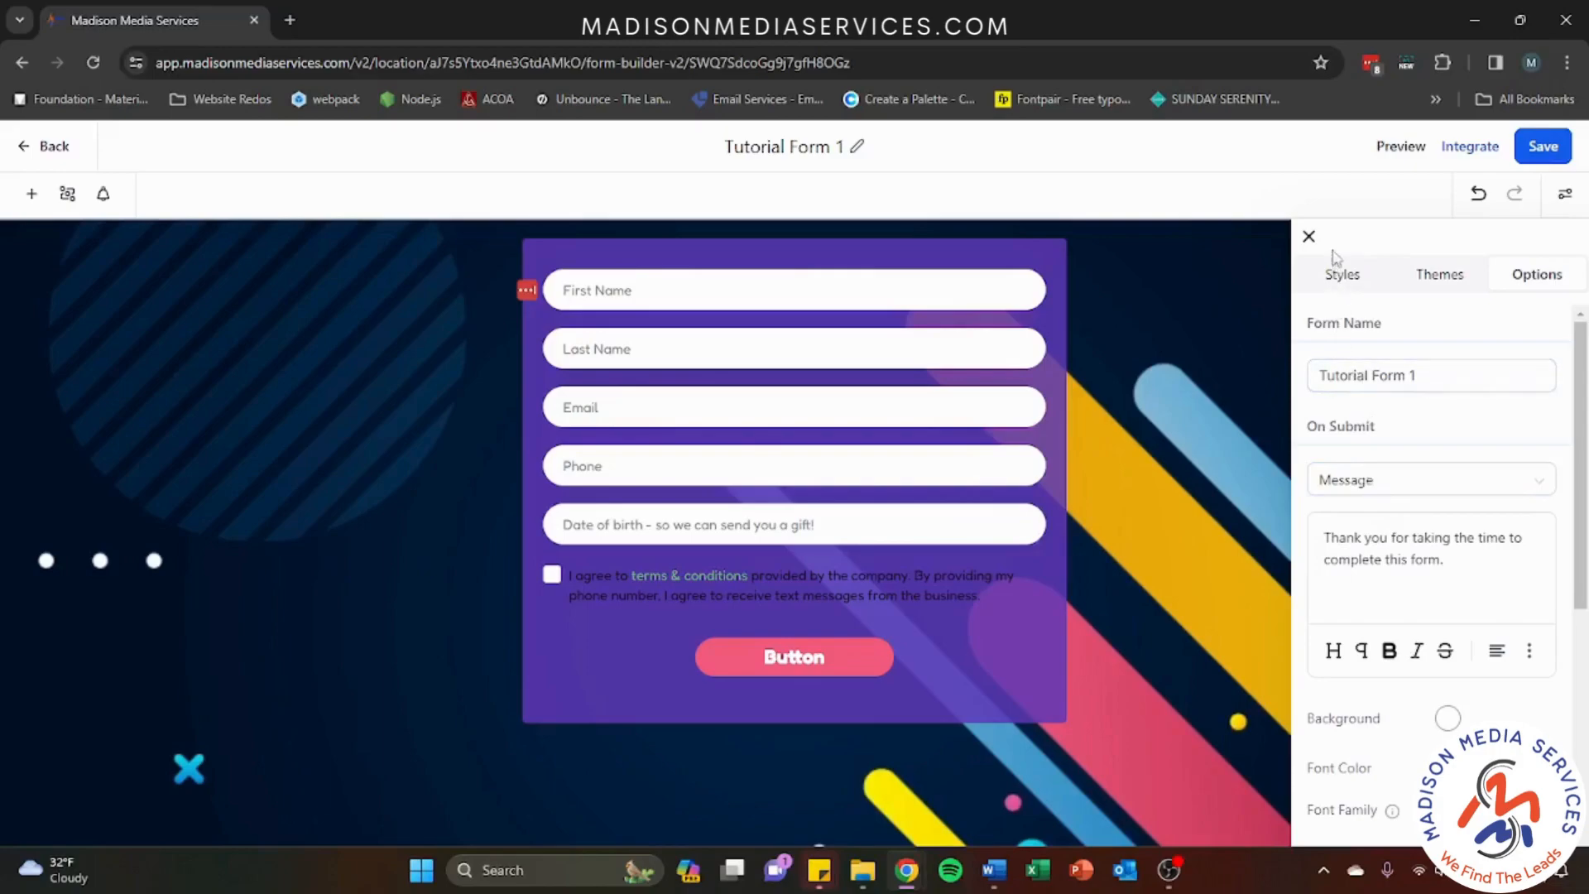
# - Close the form options and look through the submit button's text, style, padding and font settings, then deselect it
pyautogui.click(1309, 240)
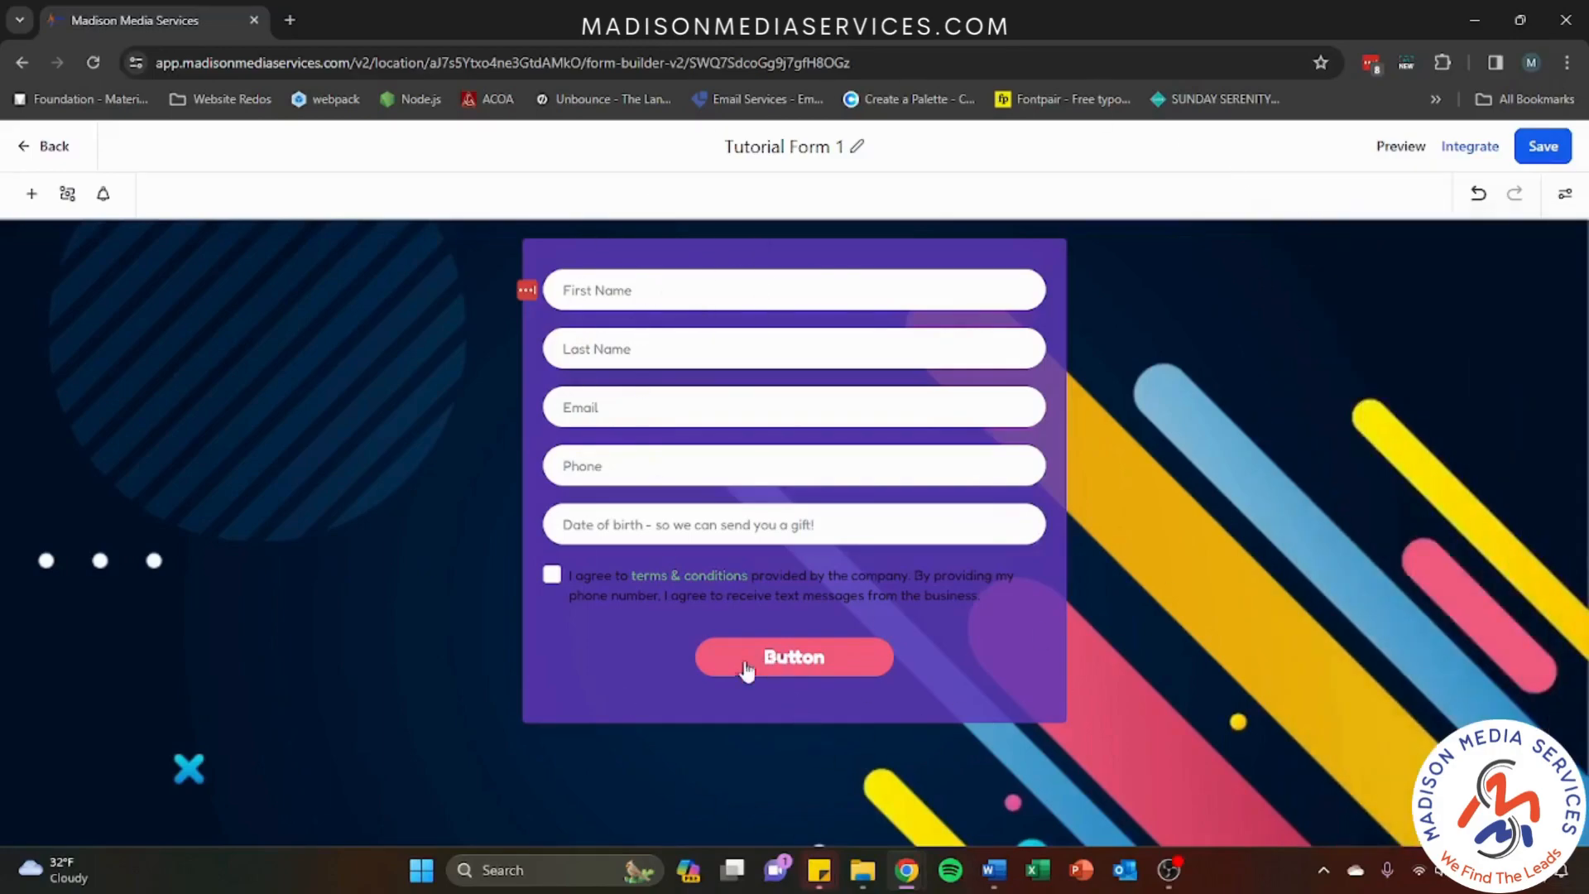
pyautogui.click(717, 680)
pyautogui.click(1374, 397)
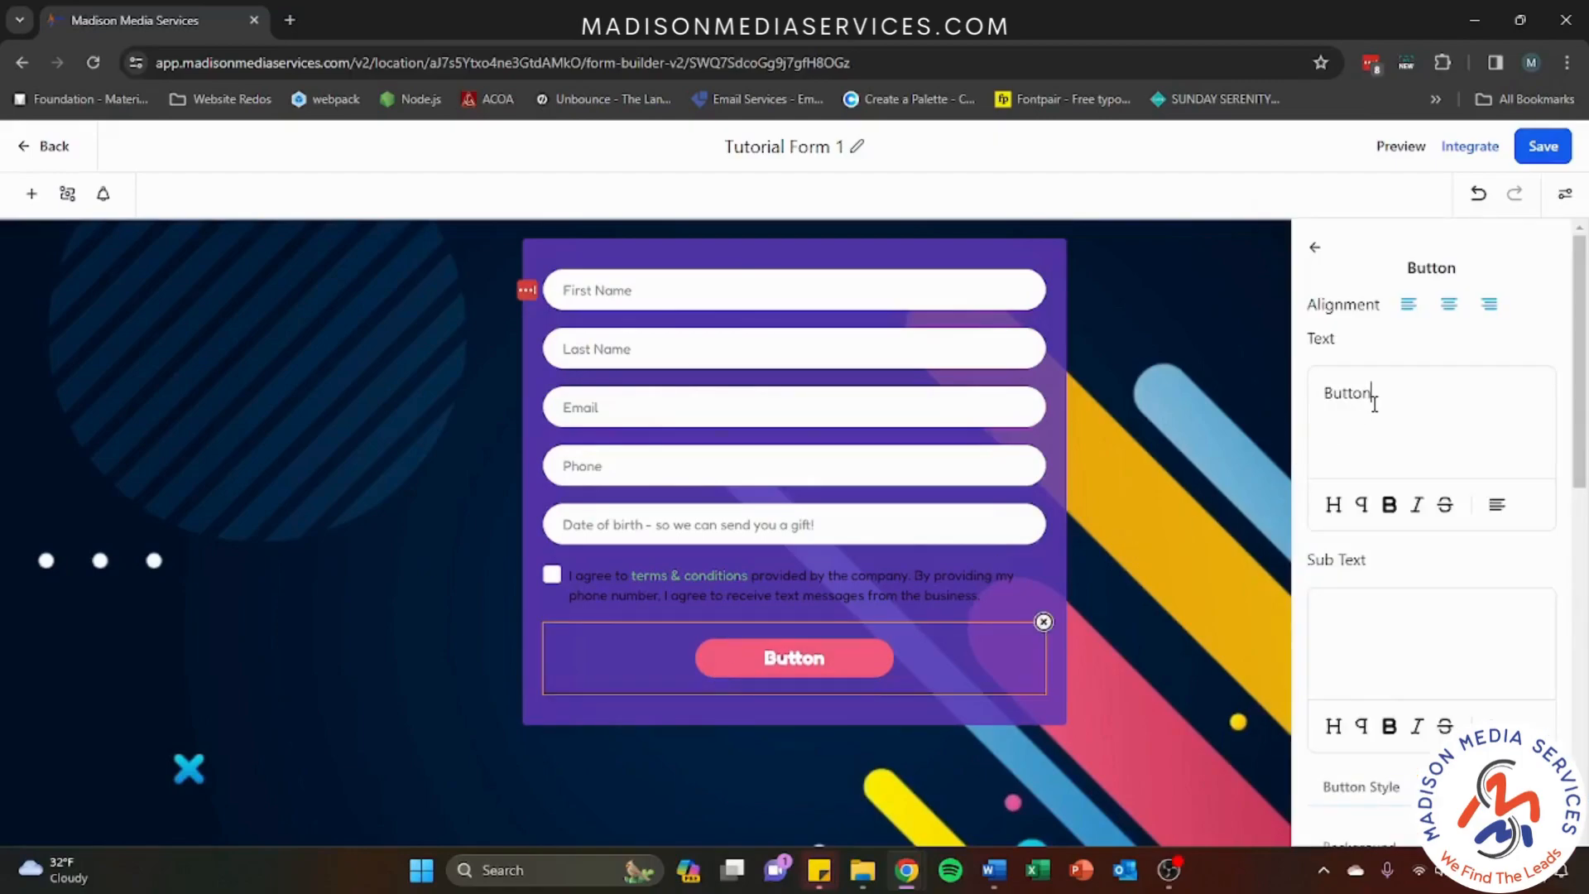
pyautogui.scroll(-10, 1447, 385)
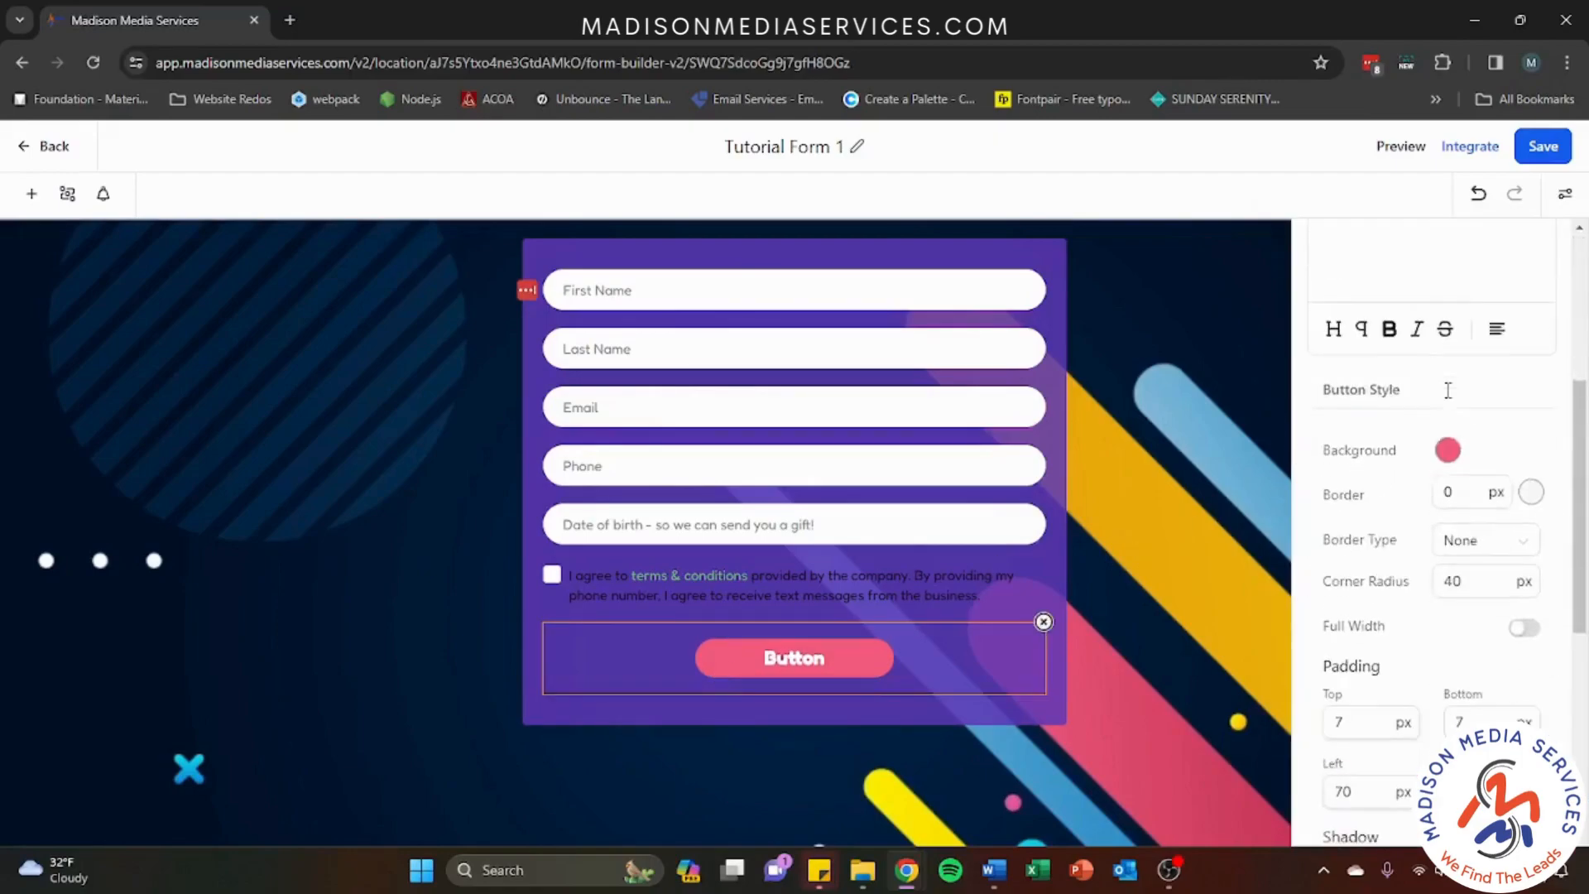
pyautogui.scroll(-2, 1352, 693)
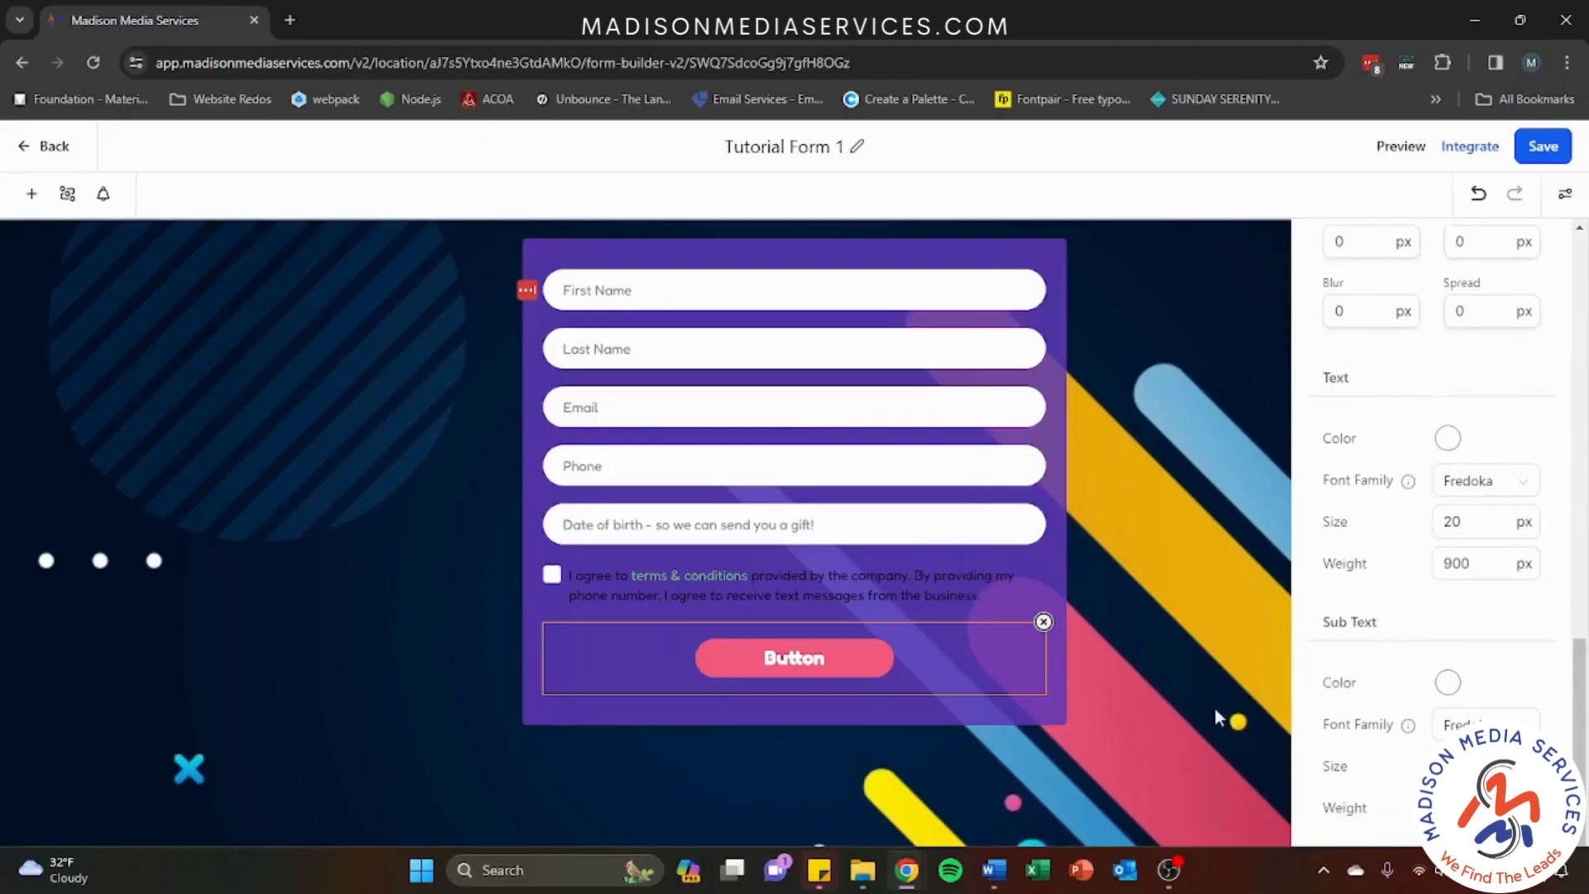
pyautogui.scroll(12, 1407, 579)
pyautogui.click(332, 434)
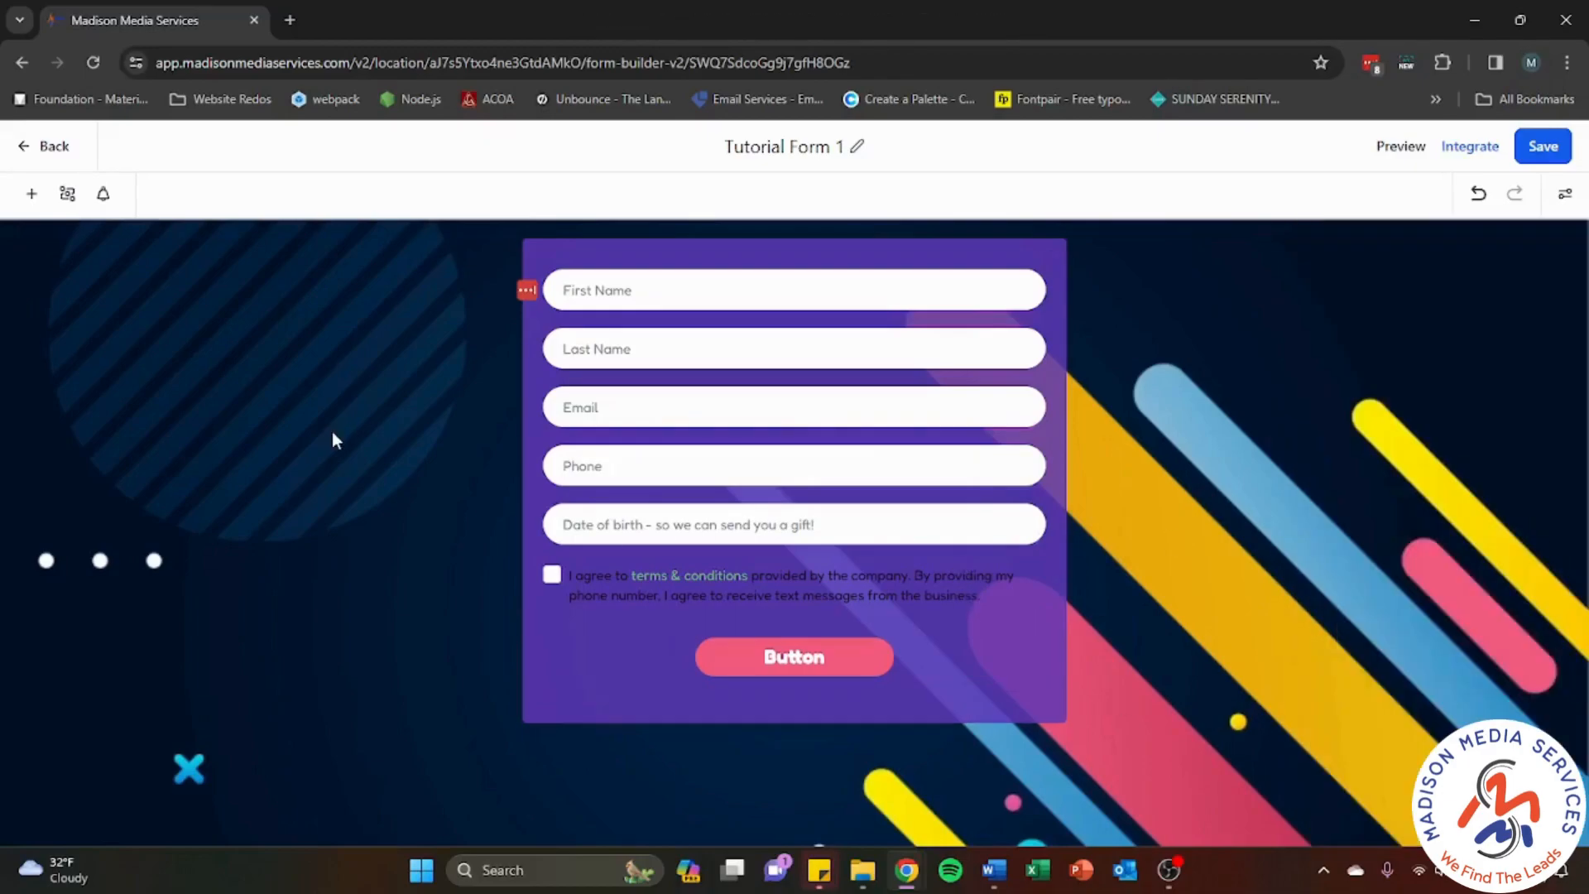